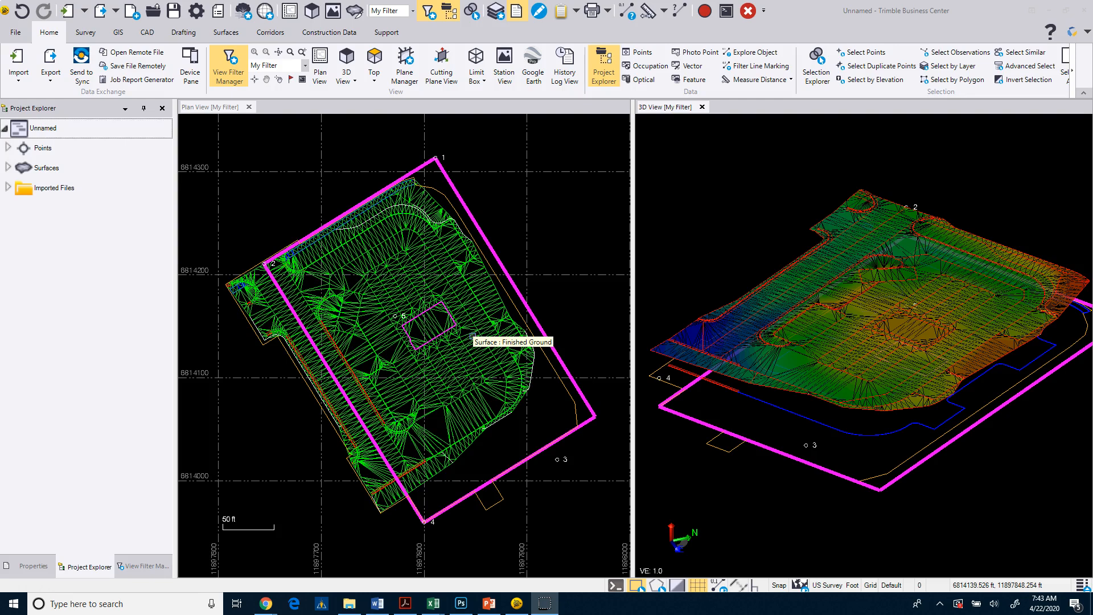
pyautogui.click(596, 293)
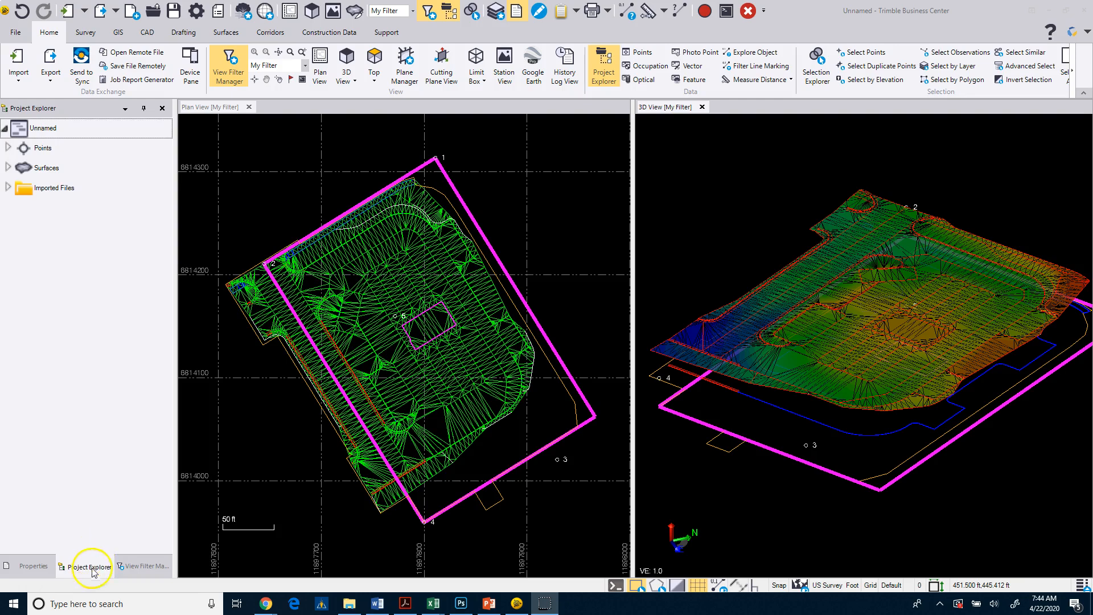
pyautogui.click(130, 567)
pyautogui.click(83, 567)
pyautogui.click(140, 567)
pyautogui.click(96, 567)
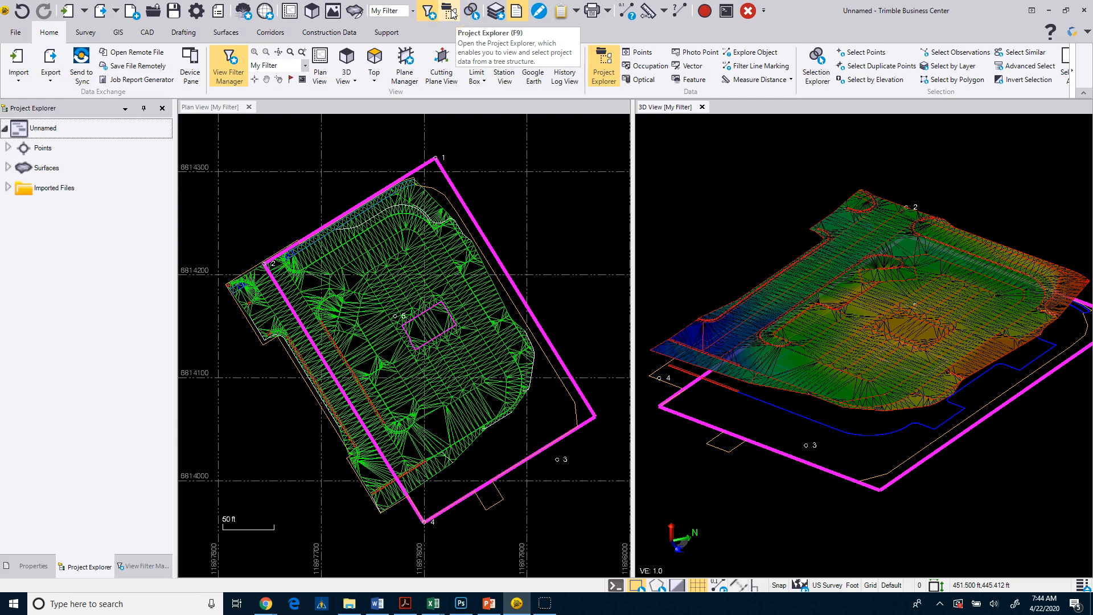
pyautogui.click(615, 67)
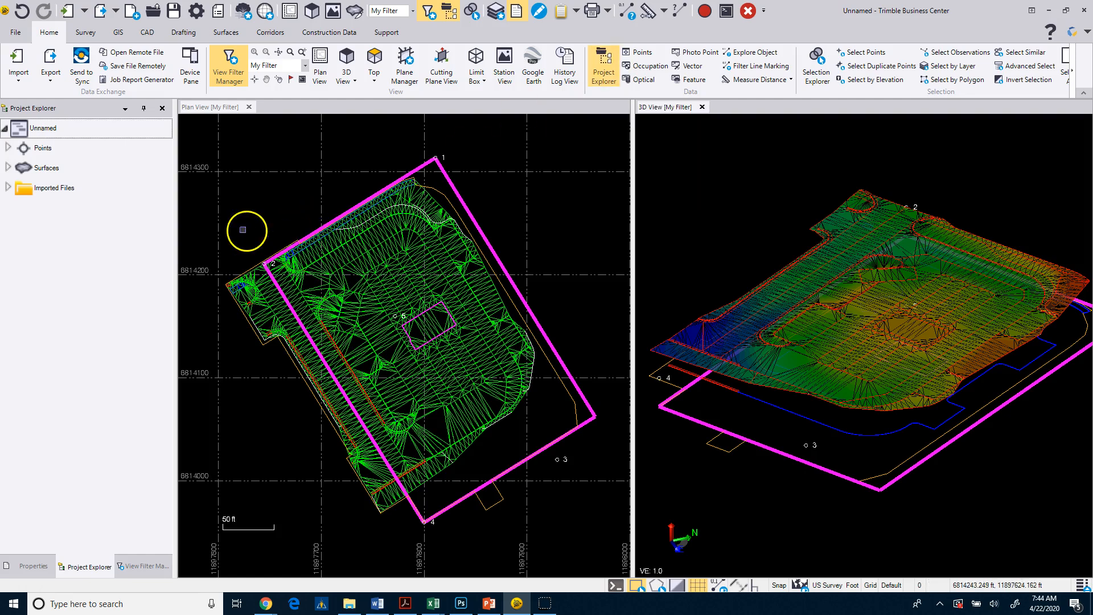
# - Expand the project's points and examine the properties of point 1
pyautogui.click(8, 149)
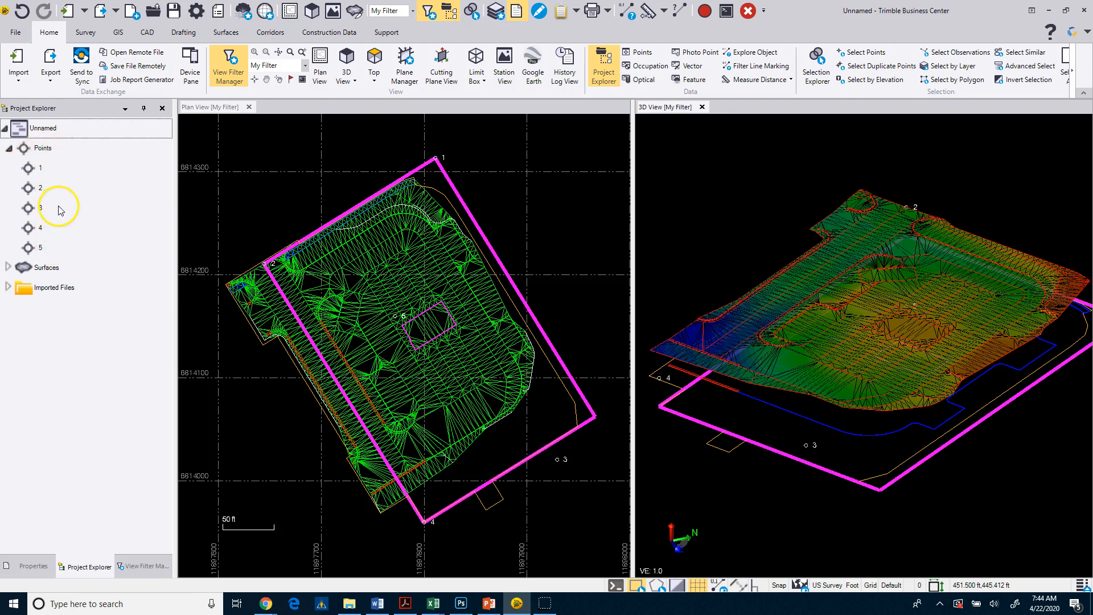
pyautogui.click(42, 168)
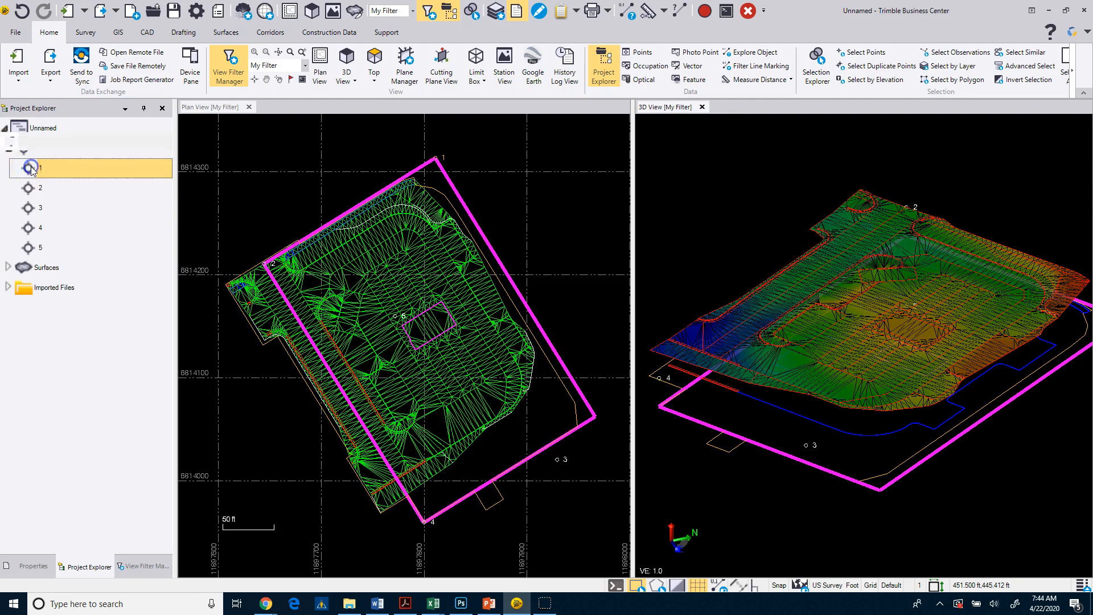
pyautogui.doubleClick(31, 169)
pyautogui.click(35, 568)
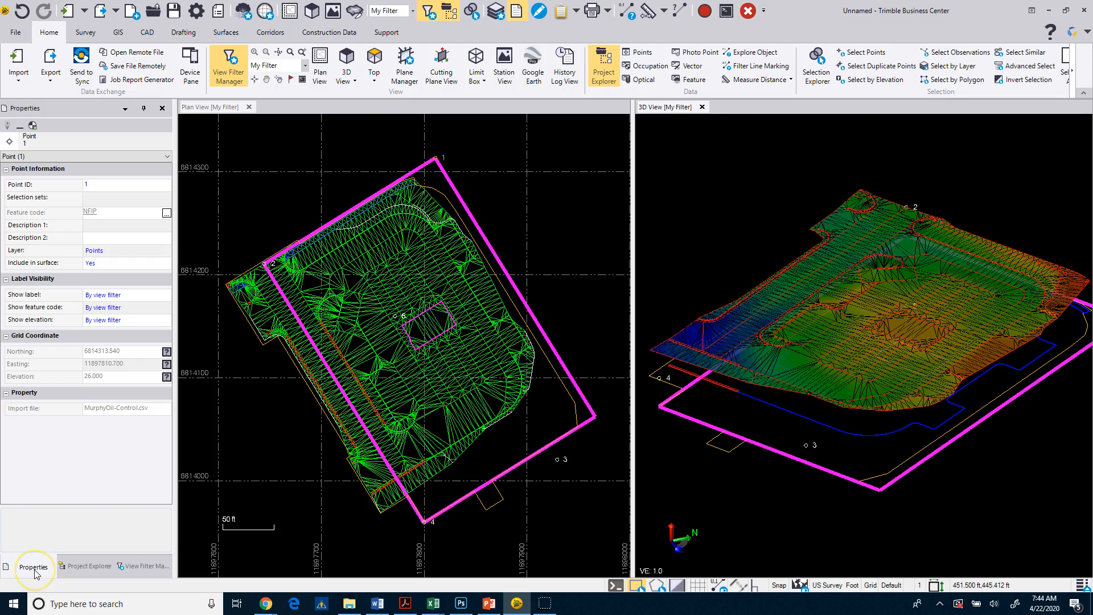
pyautogui.click(74, 188)
# - Review the view filter's layers, and locate the Finished Ground surface and points 1 and 2 from the project tree
pyautogui.click(137, 569)
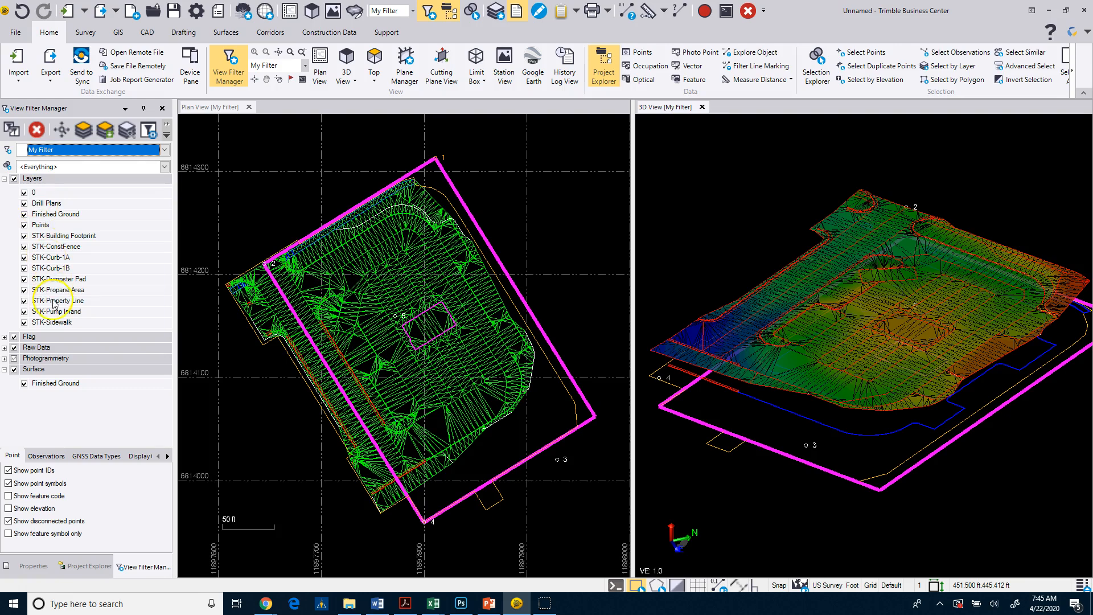
pyautogui.click(88, 567)
pyautogui.click(9, 267)
pyautogui.click(46, 288)
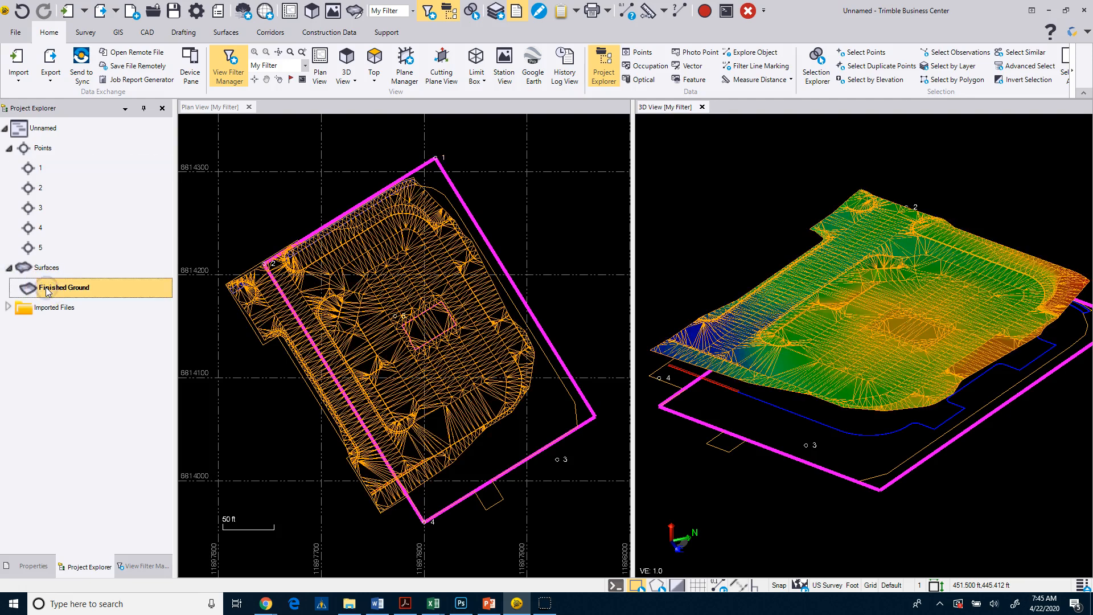
pyautogui.click(42, 168)
pyautogui.click(51, 187)
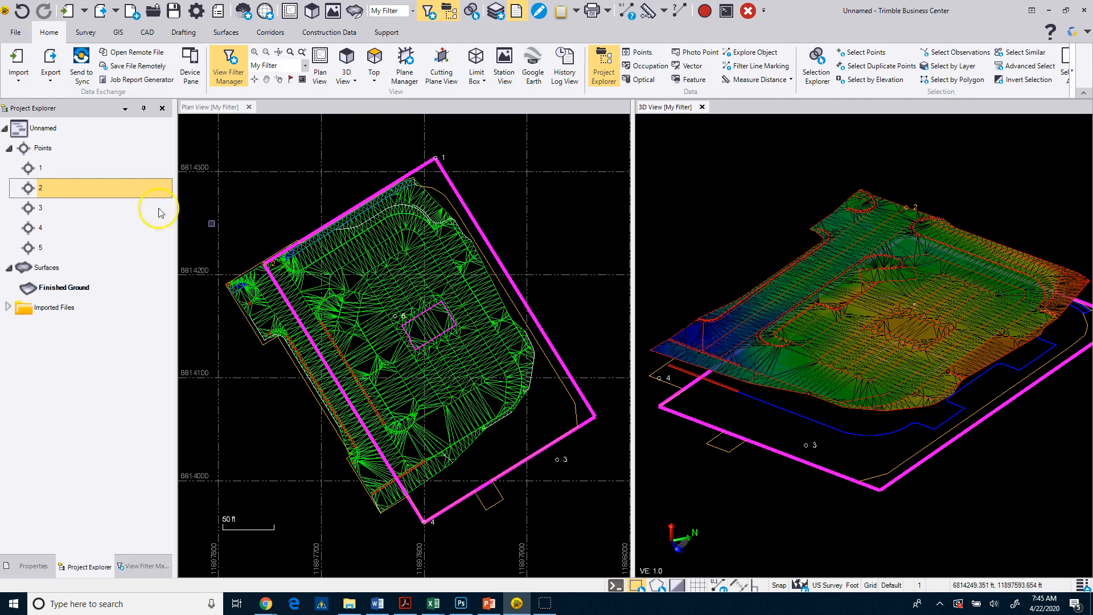
pyautogui.click(56, 170)
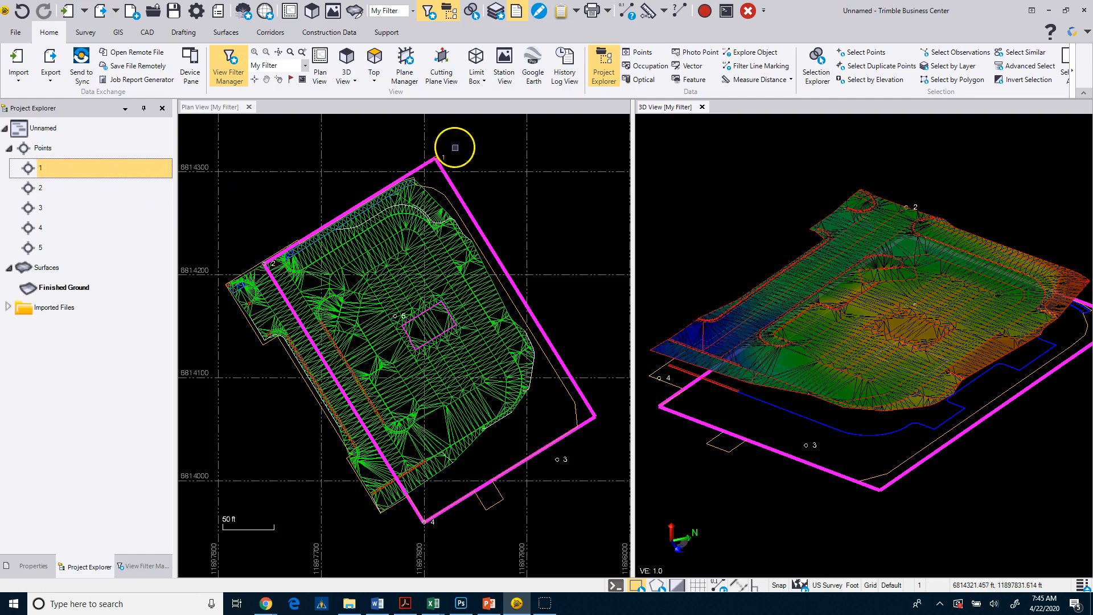
pyautogui.click(413, 177)
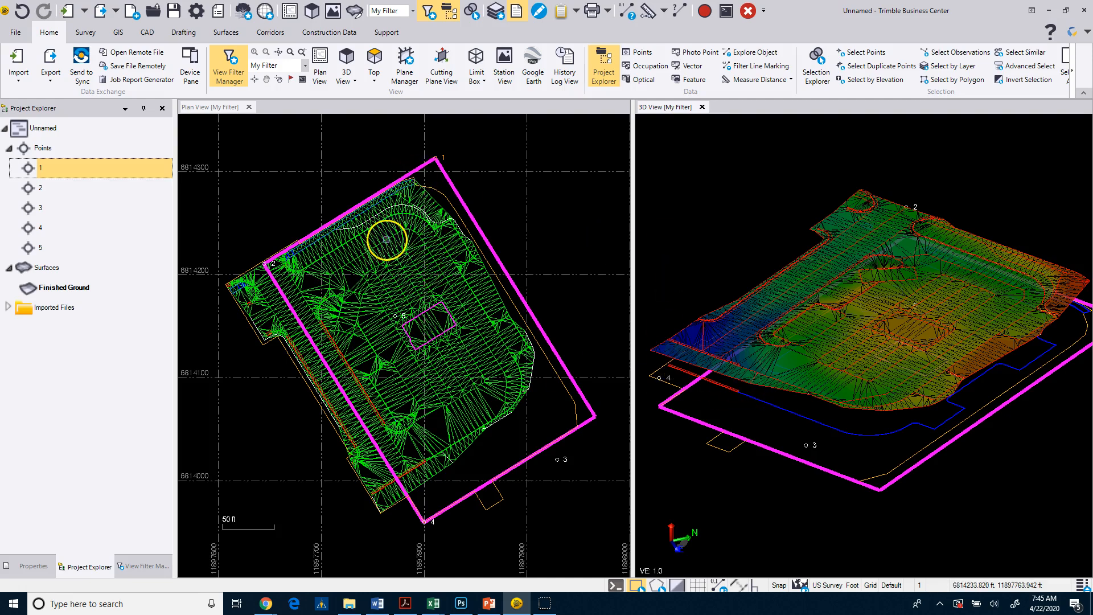
# - Set the Finished Ground surface's plan view wireframe to No in its properties and clear the selection
pyautogui.click(67, 288)
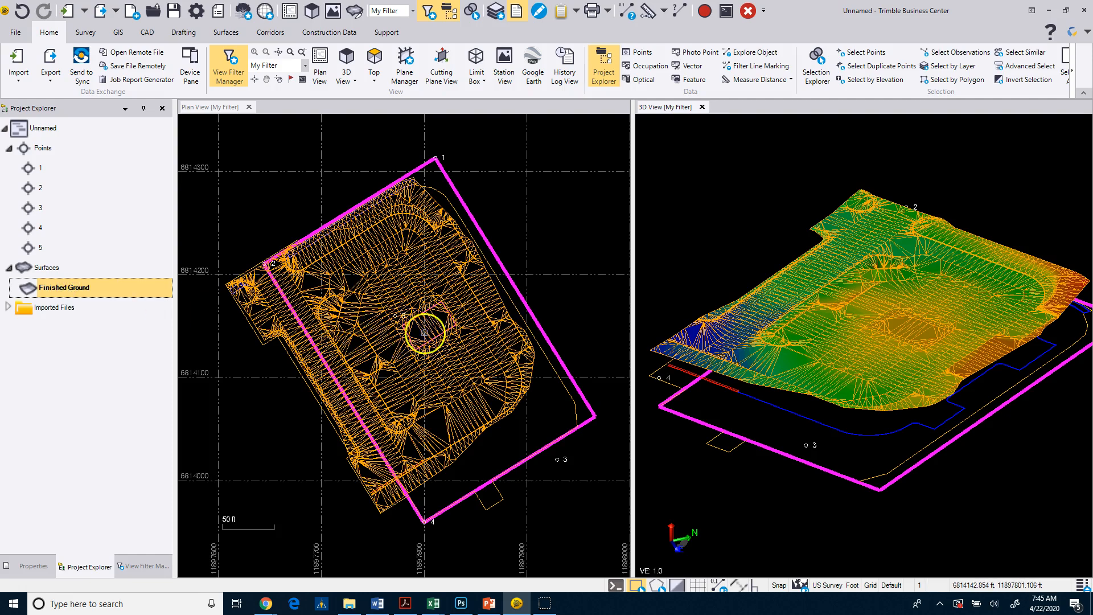
pyautogui.rightClick(64, 293)
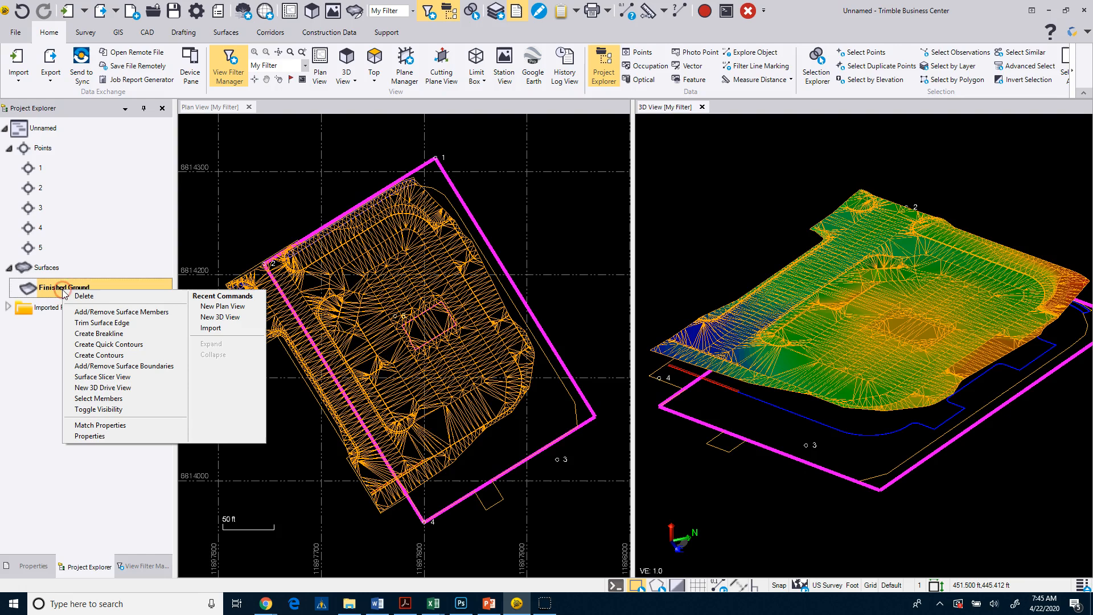
pyautogui.click(84, 436)
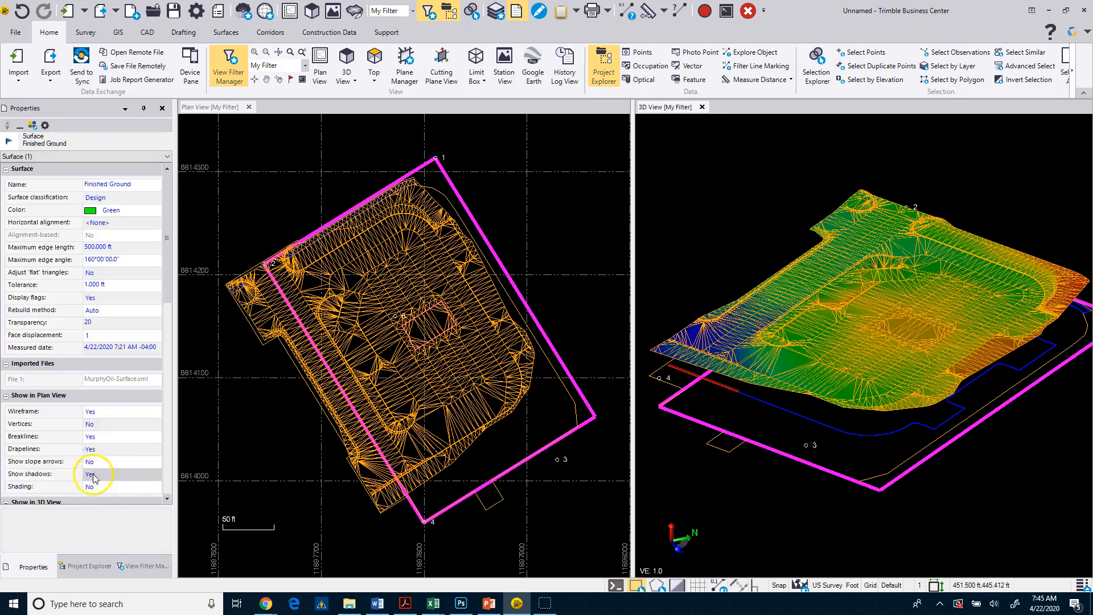
pyautogui.moveTo(166, 244); pyautogui.dragTo(159, 341)
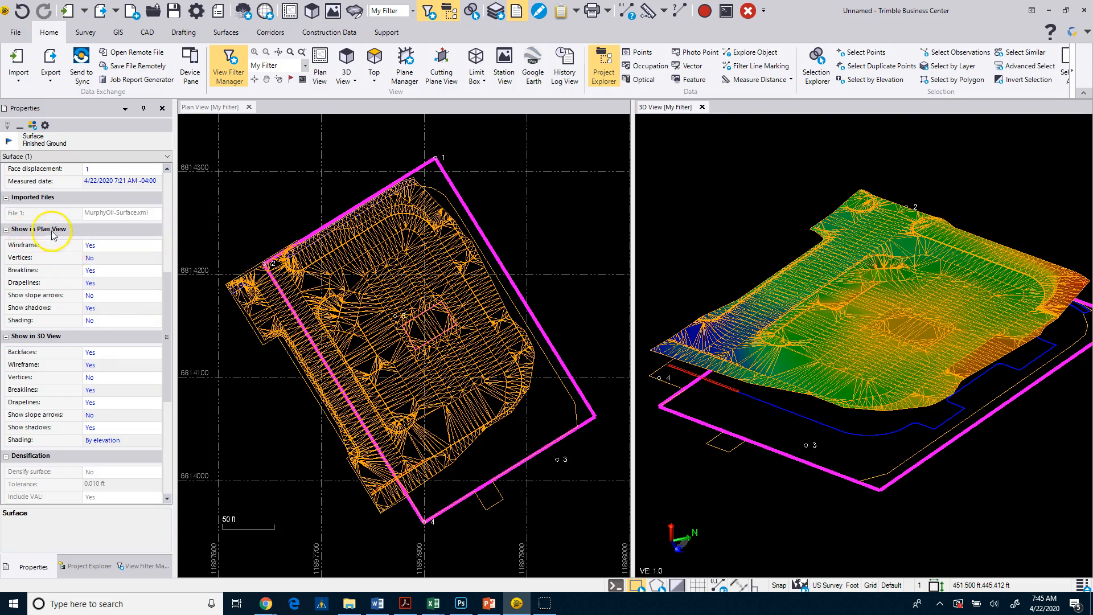
pyautogui.click(109, 243)
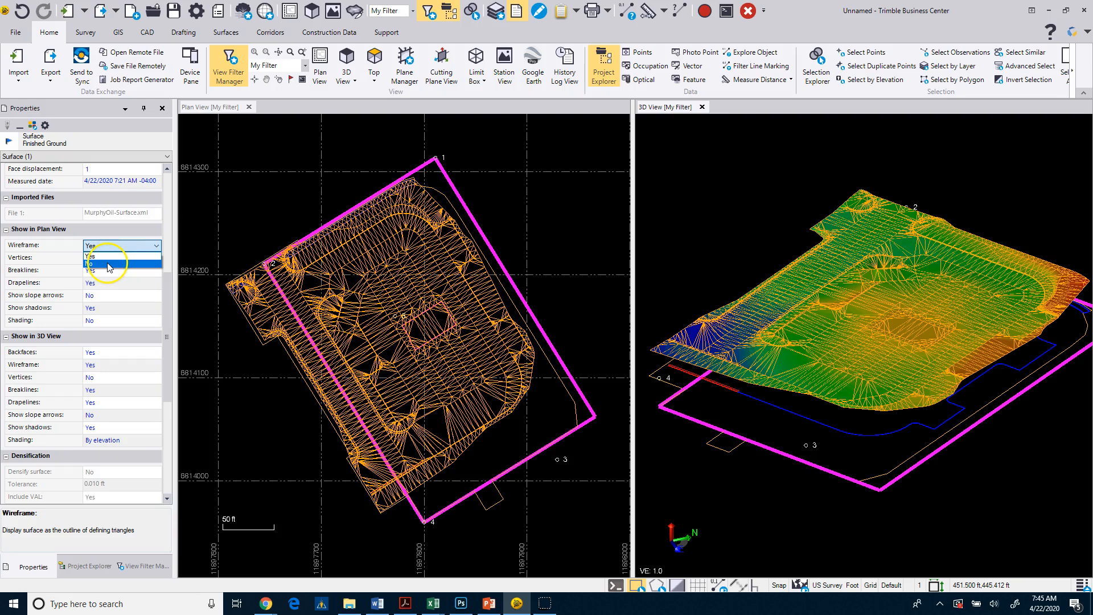
pyautogui.click(108, 264)
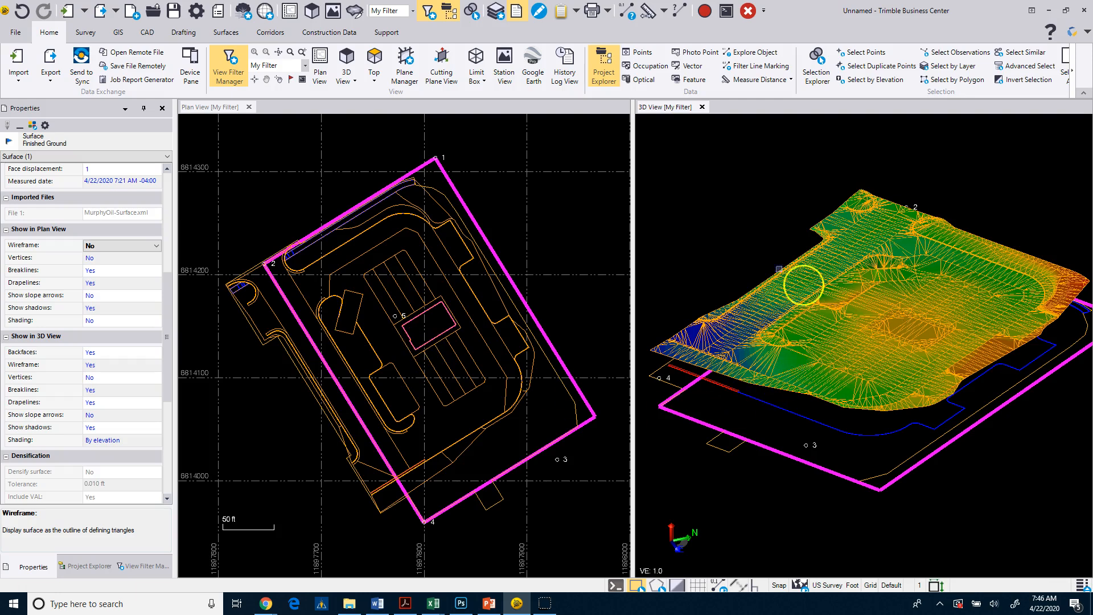
pyautogui.click(514, 212)
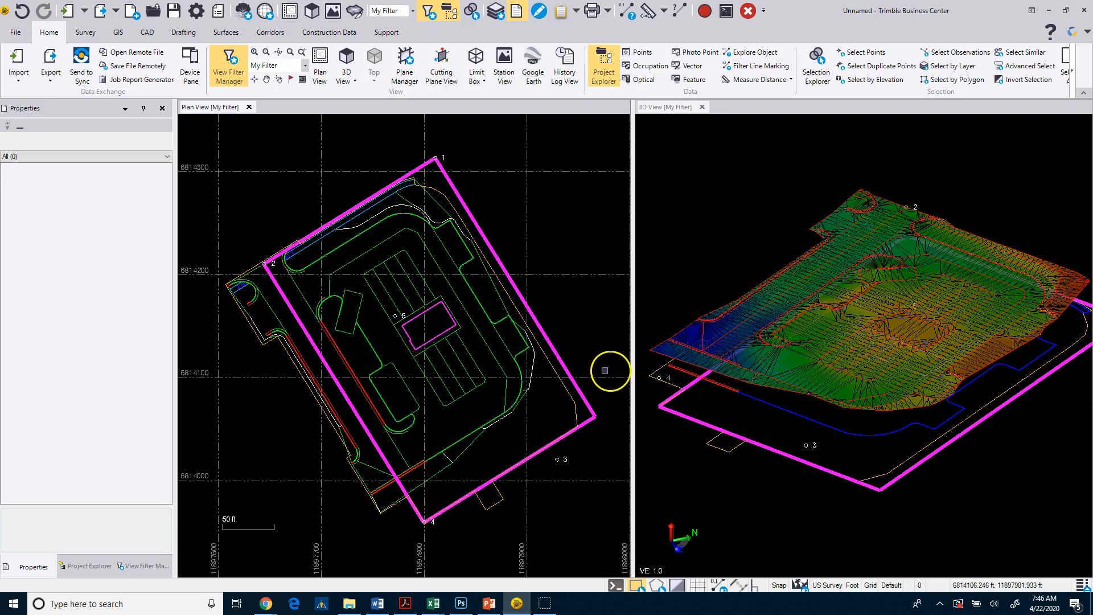
# - Reselect the Finished Ground surface and set its plan view wireframe to Yes
pyautogui.click(85, 567)
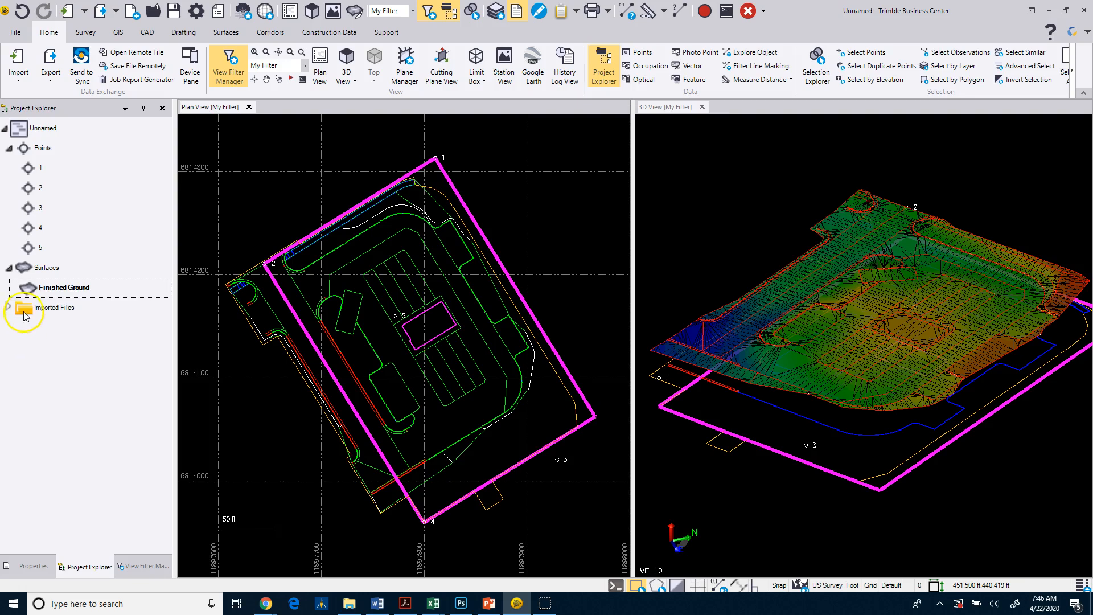
pyautogui.click(60, 292)
pyautogui.click(197, 279)
pyautogui.click(746, 354)
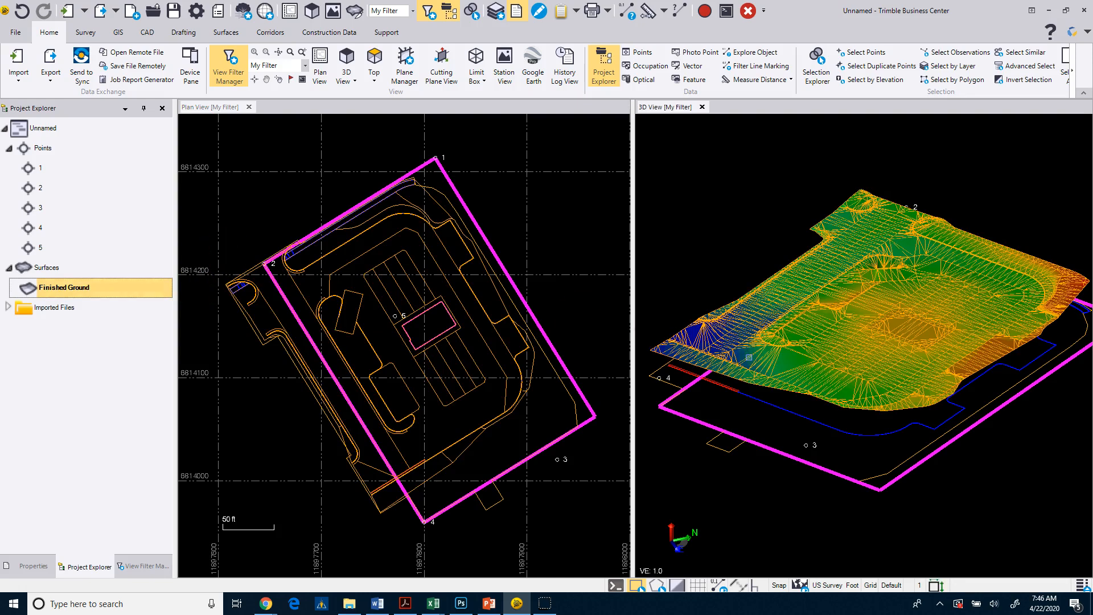
pyautogui.click(33, 566)
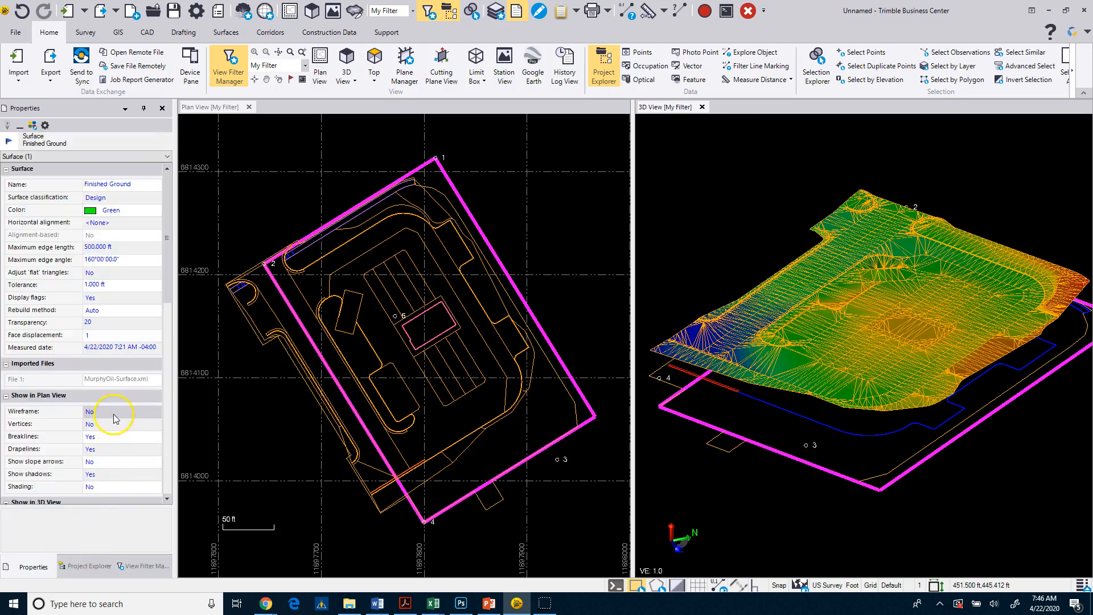
pyautogui.scroll(-1, 165, 306)
pyautogui.scroll(-8, 165, 306)
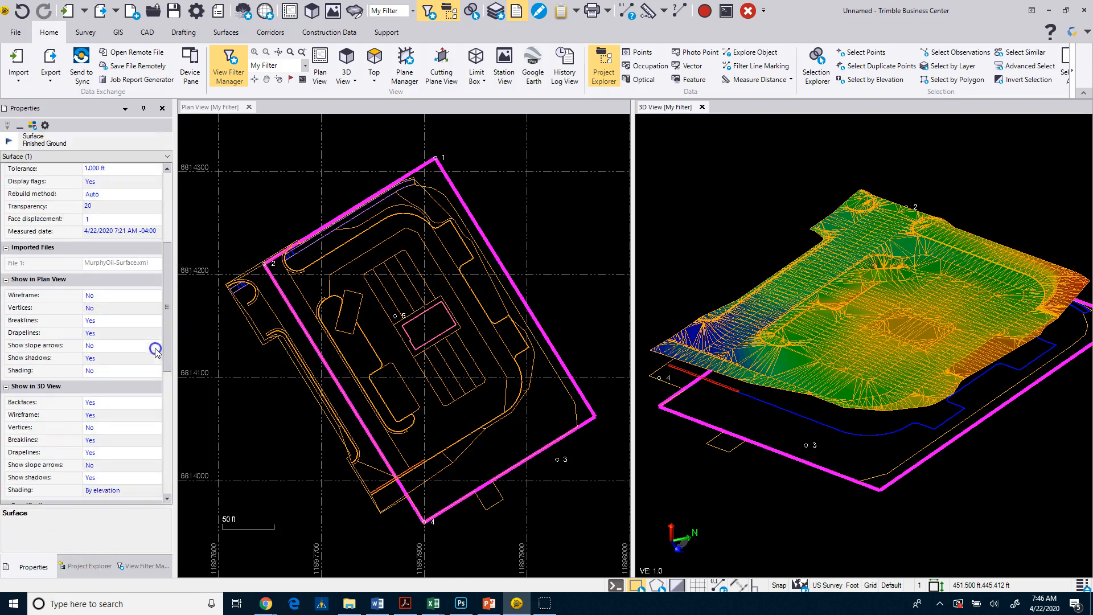
pyautogui.click(137, 258)
pyautogui.click(125, 278)
pyautogui.click(125, 262)
pyautogui.click(119, 270)
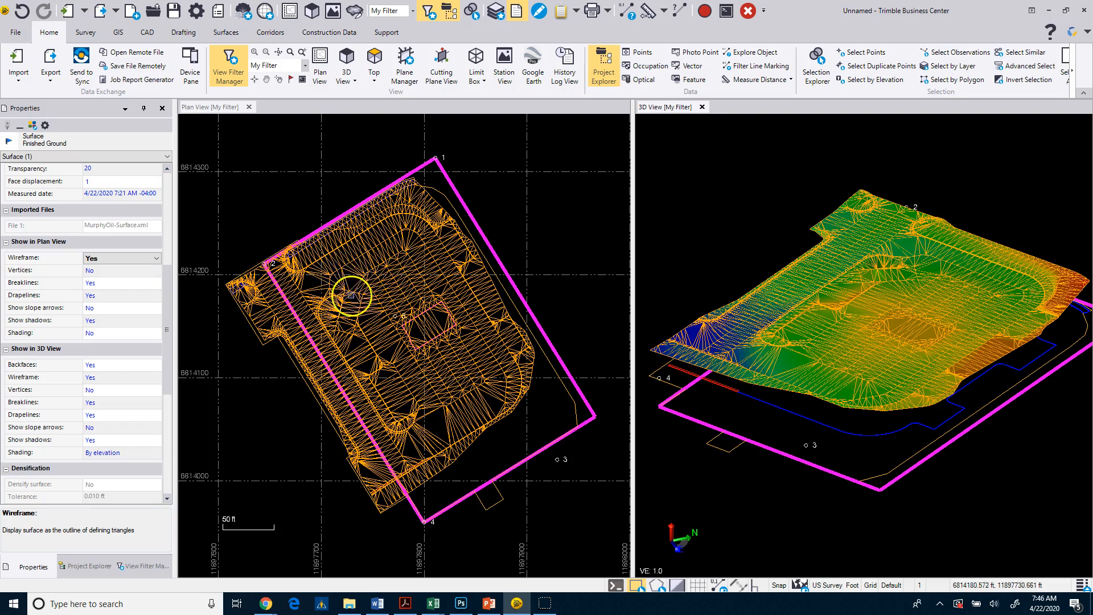
# - Set the Finished Ground surface's plan view shading to By elevation and deselect the surface
pyautogui.click(115, 335)
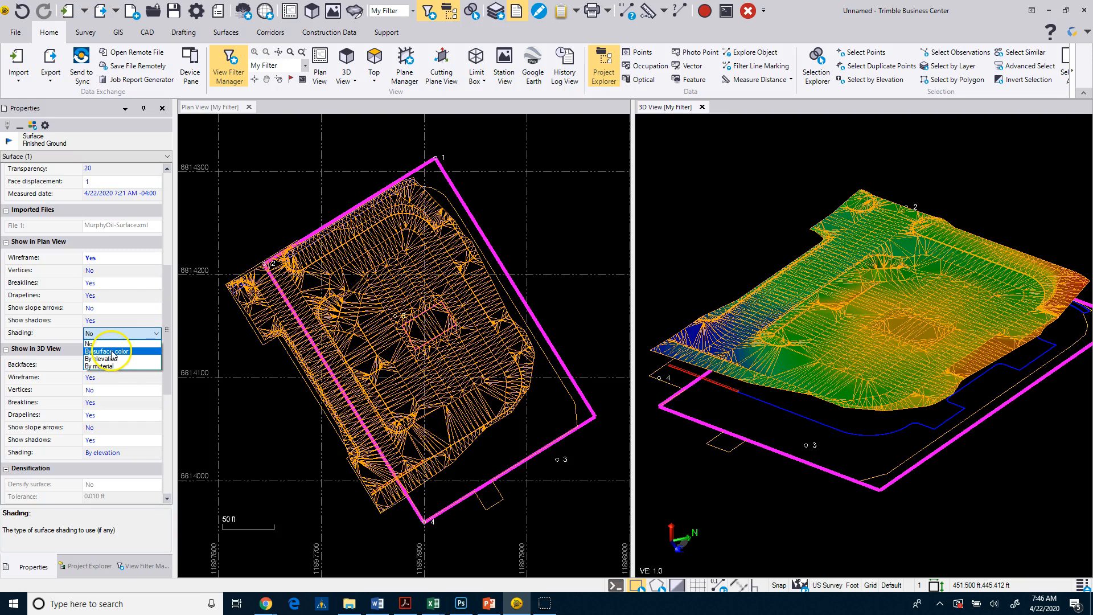
pyautogui.click(165, 320)
pyautogui.moveTo(164, 320); pyautogui.dragTo(176, 259)
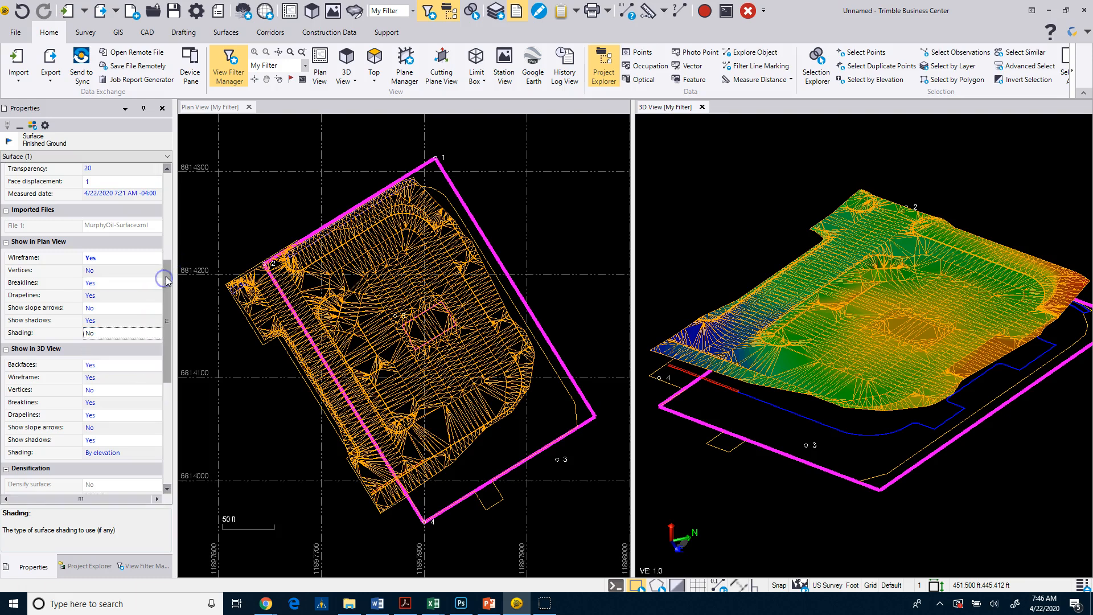
pyautogui.scroll(4, 169, 210)
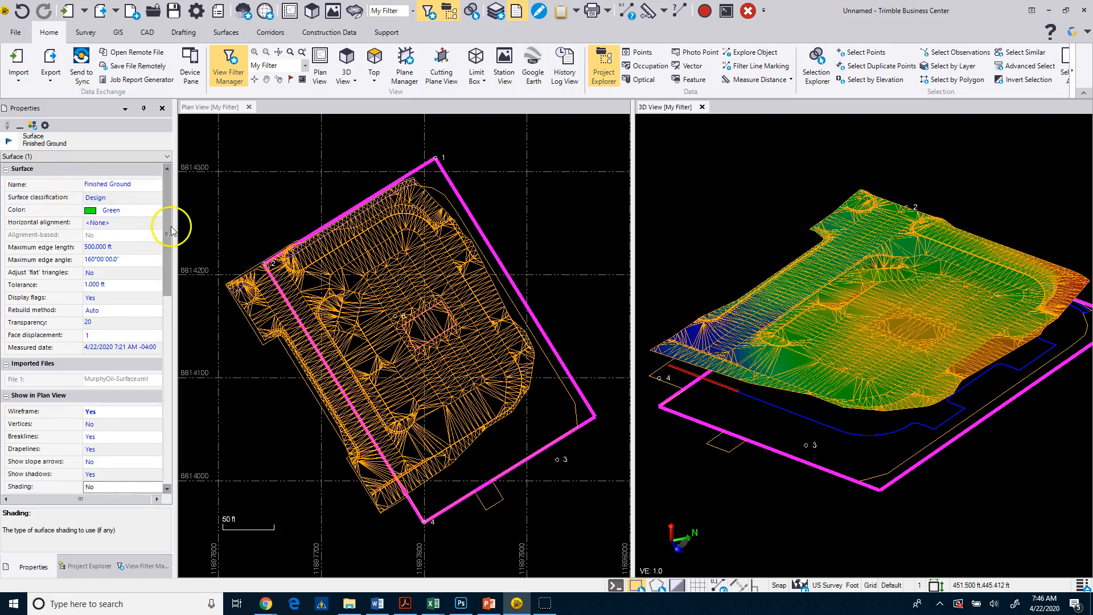
pyautogui.moveTo(165, 224); pyautogui.dragTo(167, 334)
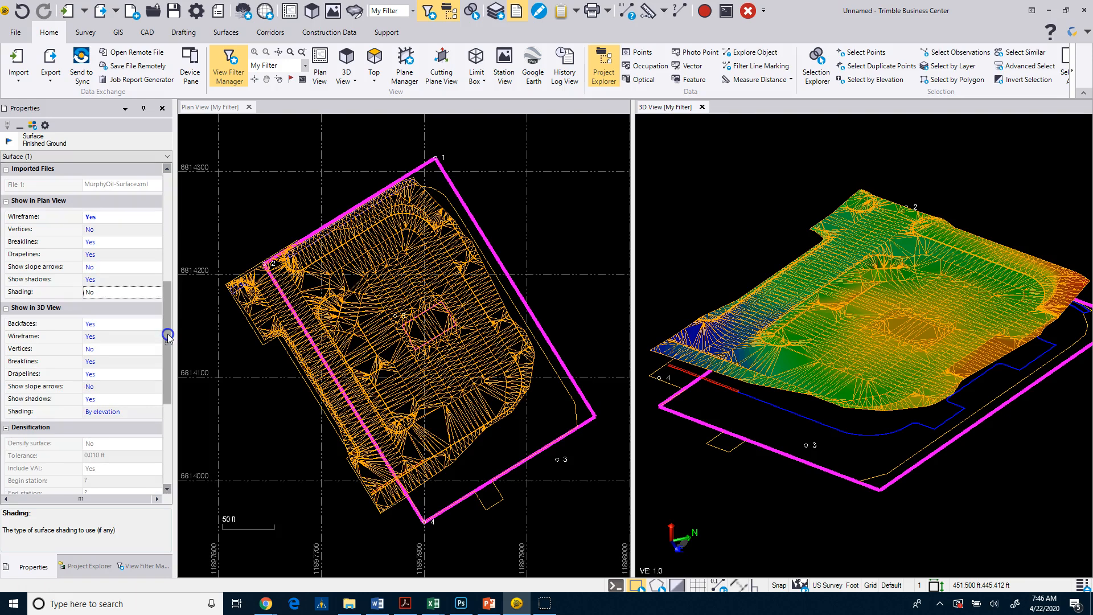
pyautogui.click(130, 294)
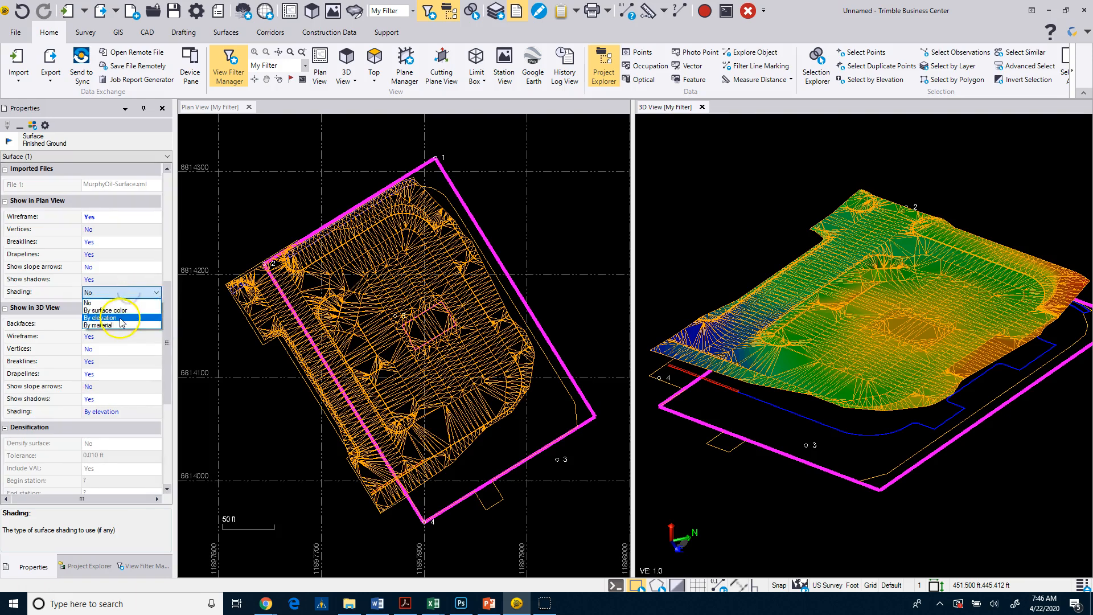
pyautogui.click(115, 320)
pyautogui.click(307, 200)
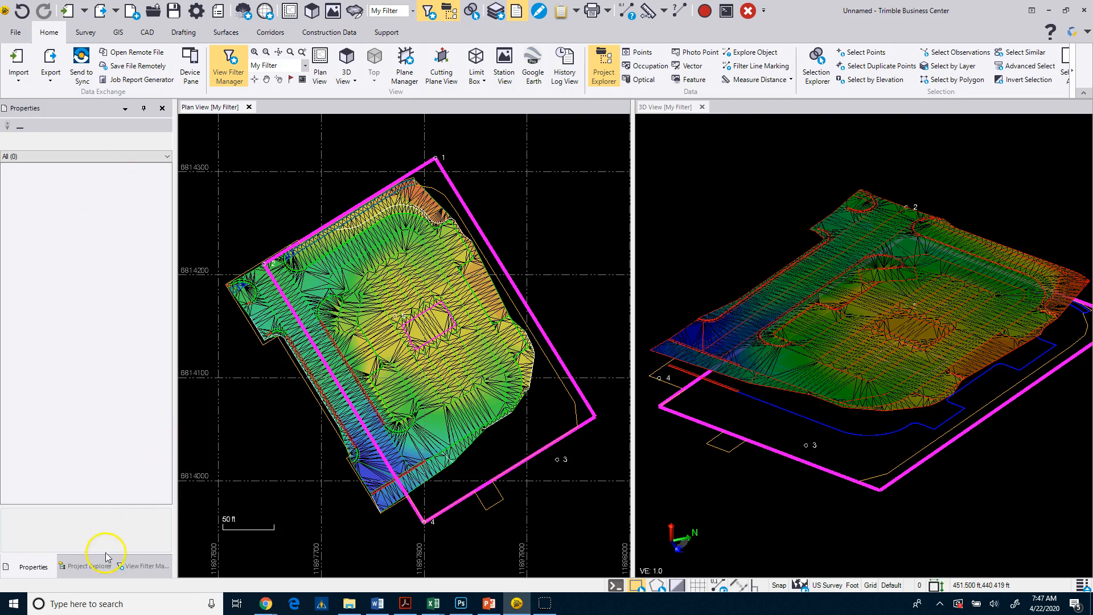
# - Turn off all layers in the My Filter view filter
pyautogui.click(94, 565)
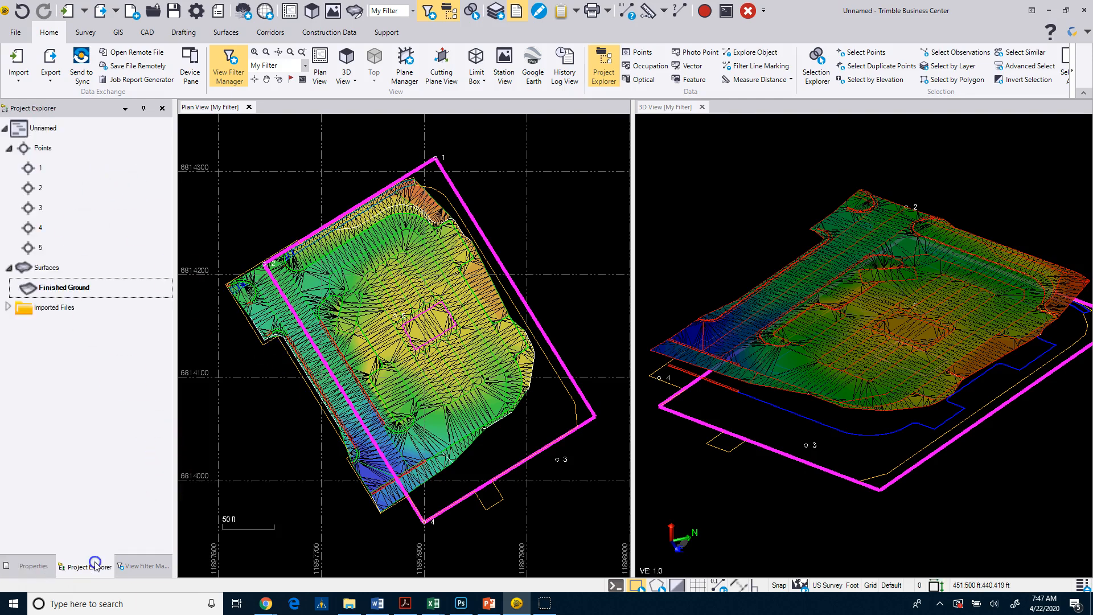
pyautogui.click(135, 566)
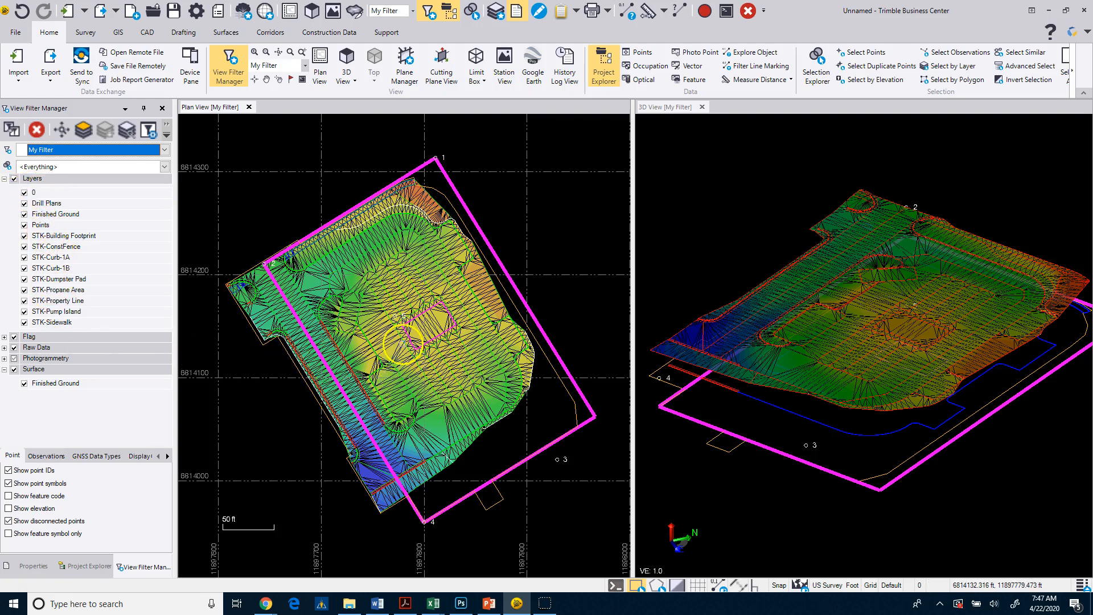
pyautogui.click(14, 178)
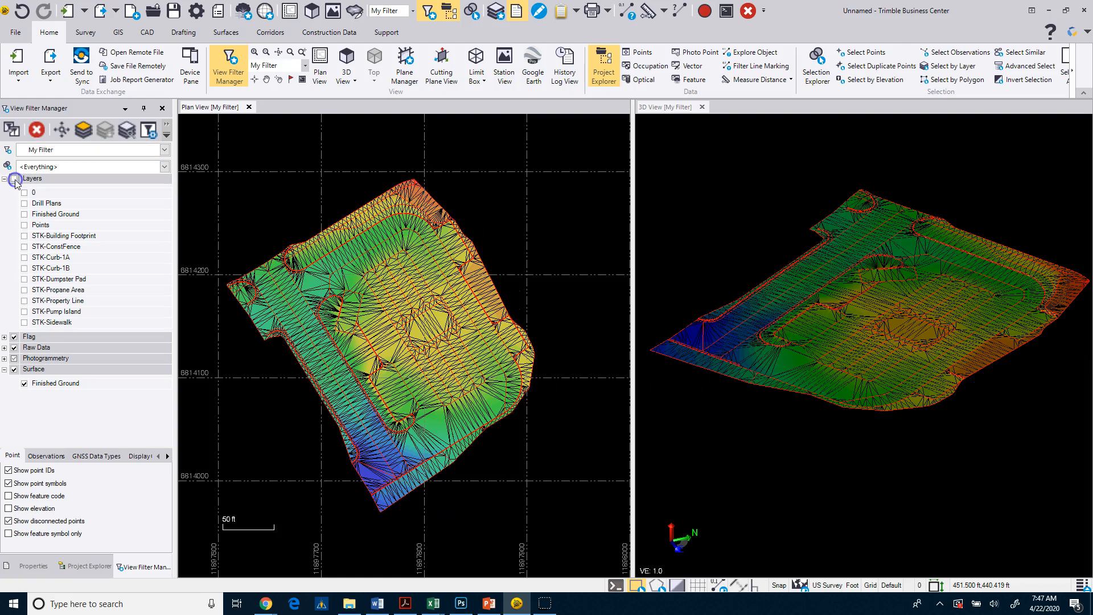
pyautogui.moveTo(807, 483)
pyautogui.mouseDown(button='middle')
pyautogui.moveTo(812, 439)
pyautogui.moveTo(809, 481)
pyautogui.mouseUp(button='middle')
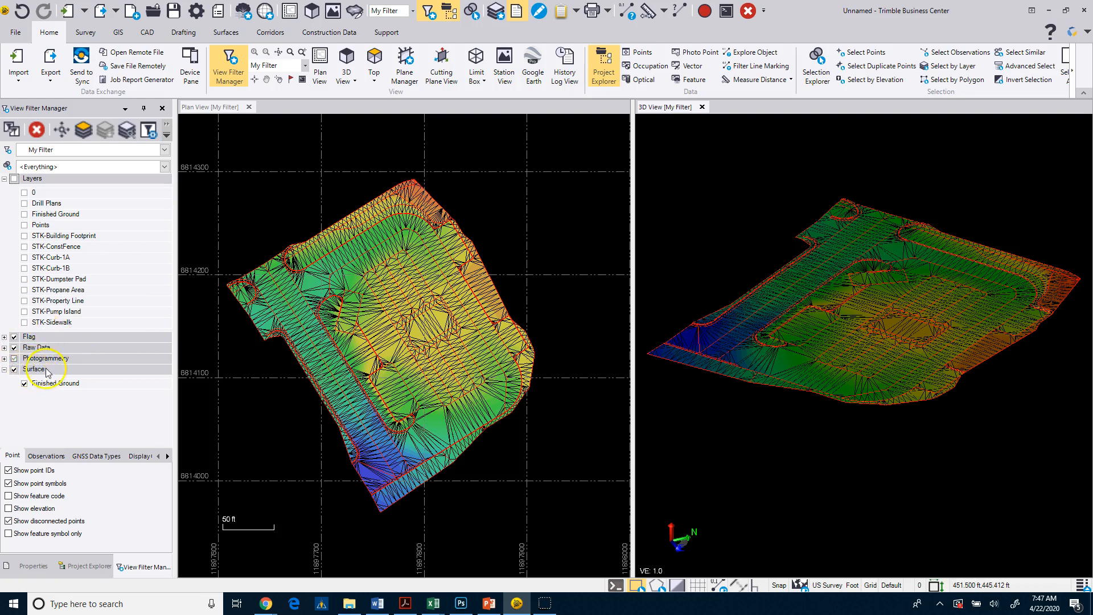
# - Hide the Finished Ground surface in the view filter and turn all layers back on
pyautogui.click(23, 384)
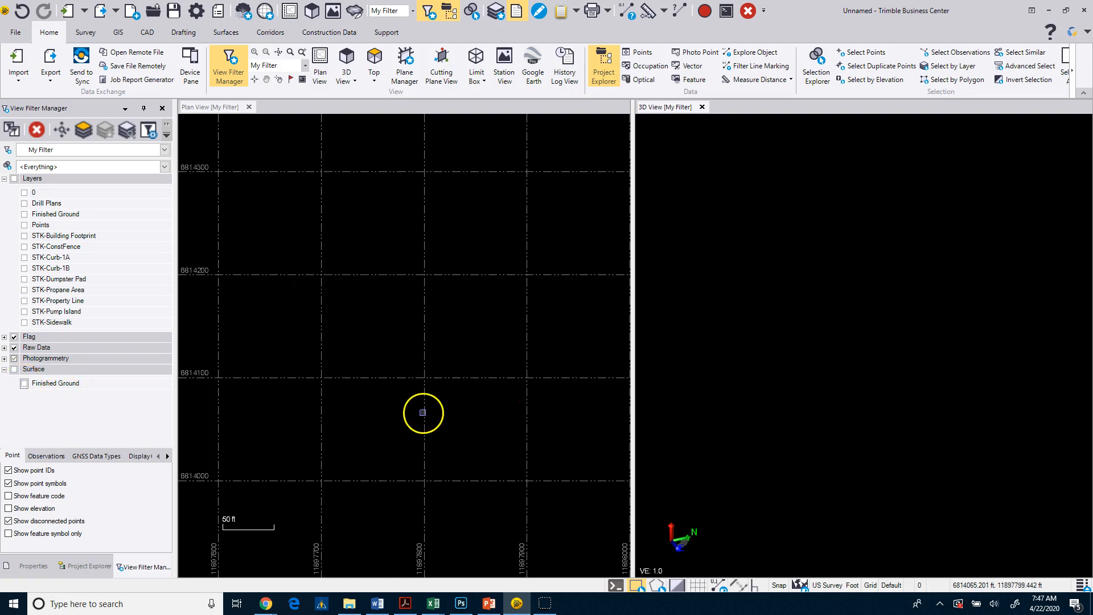
pyautogui.click(14, 179)
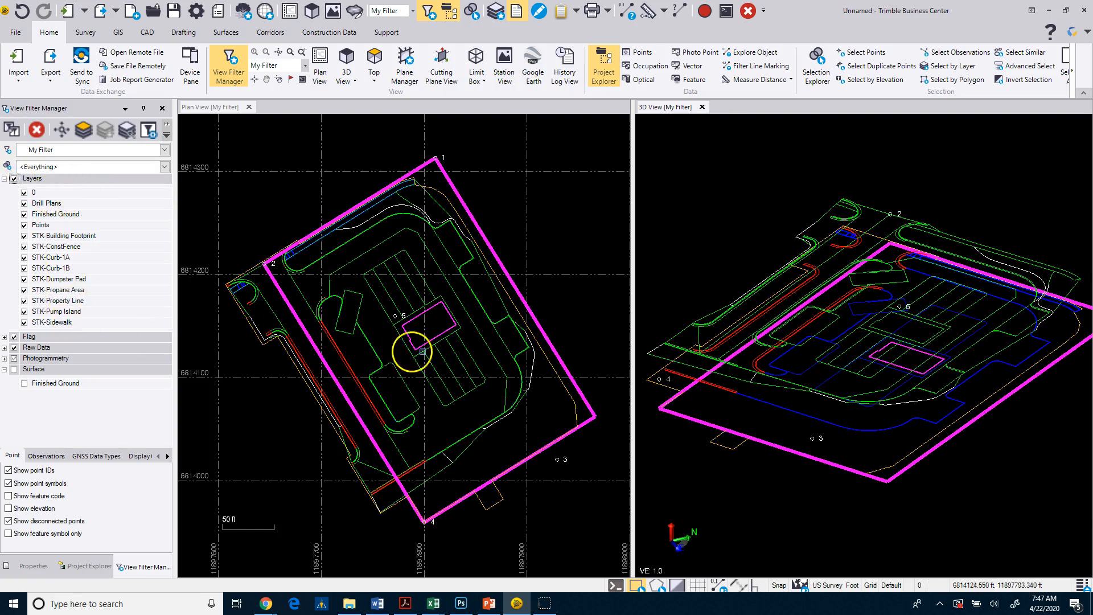
# - Turn the Points layer and the STK-Curb-1A layer off and back on, one at a time, in the view filter
pyautogui.moveTo(649, 344); pyautogui.dragTo(719, 337)
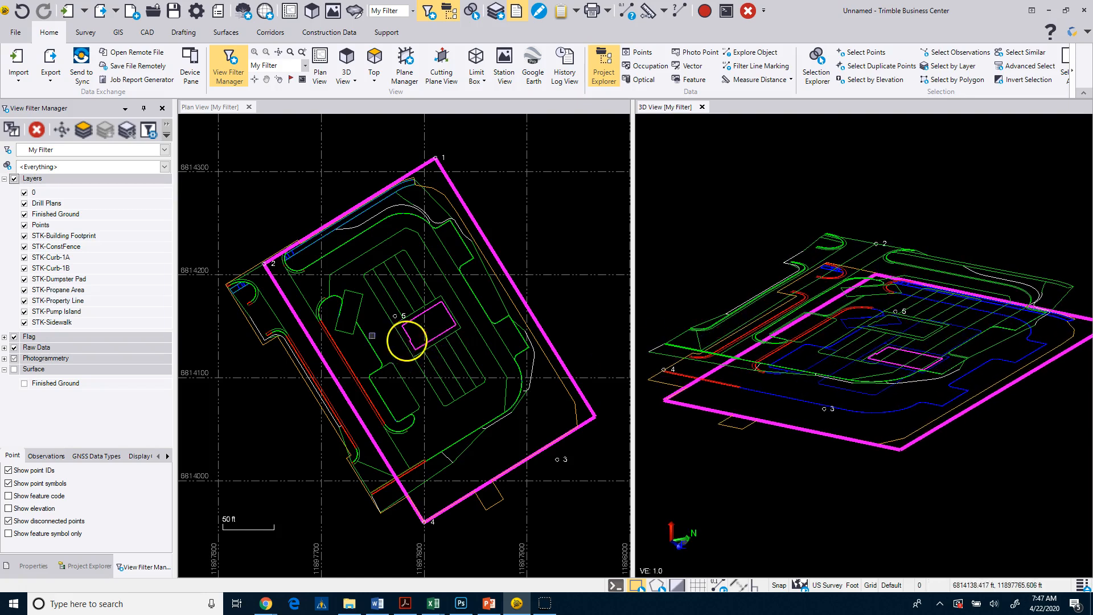
pyautogui.click(24, 226)
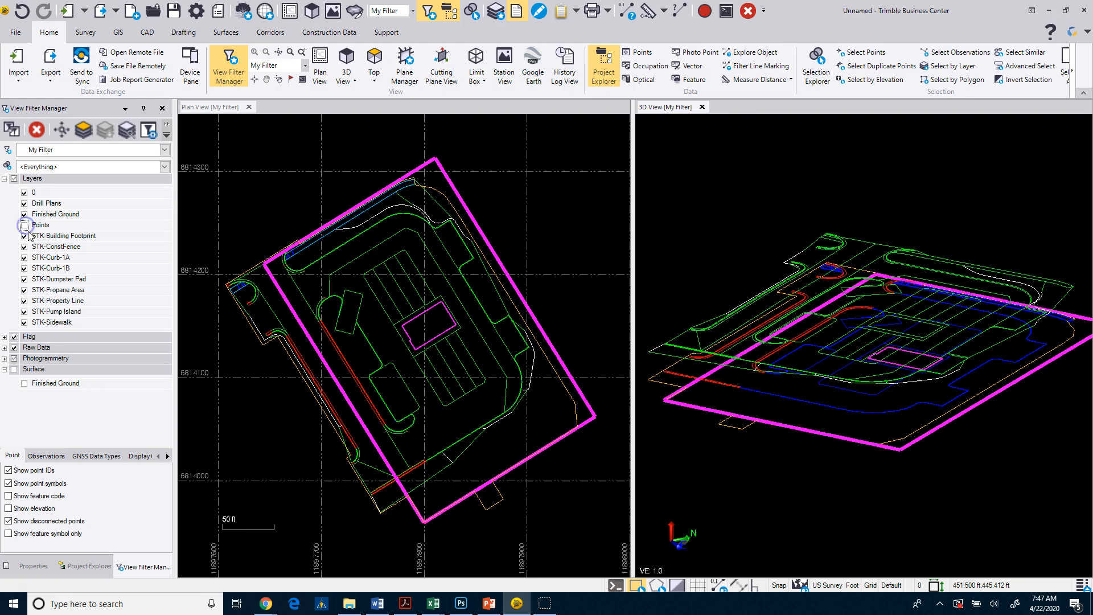
pyautogui.click(24, 258)
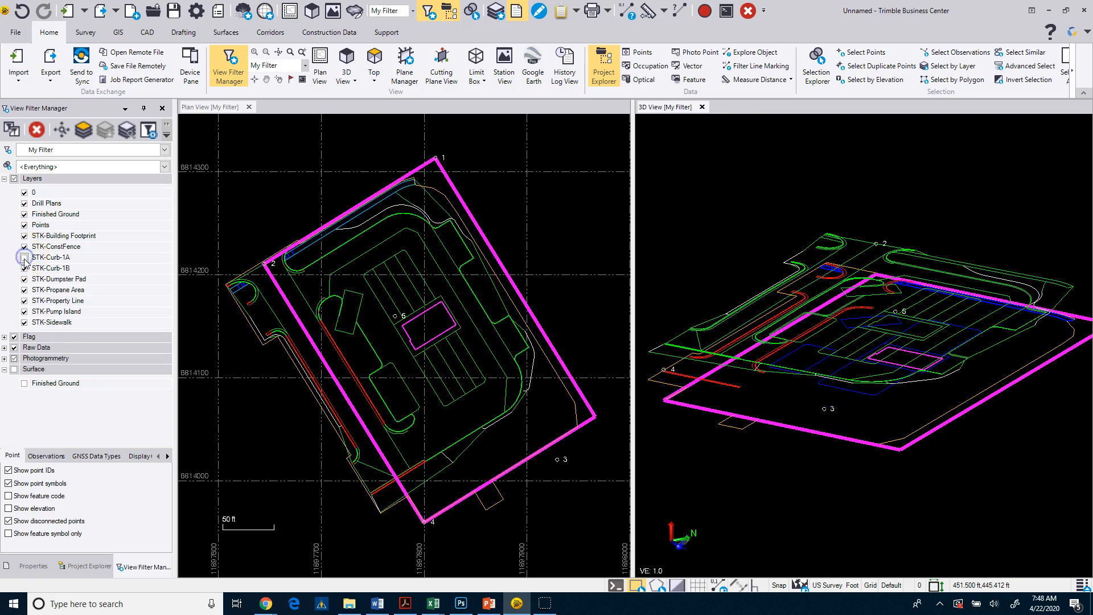
pyautogui.click(24, 261)
pyautogui.click(24, 260)
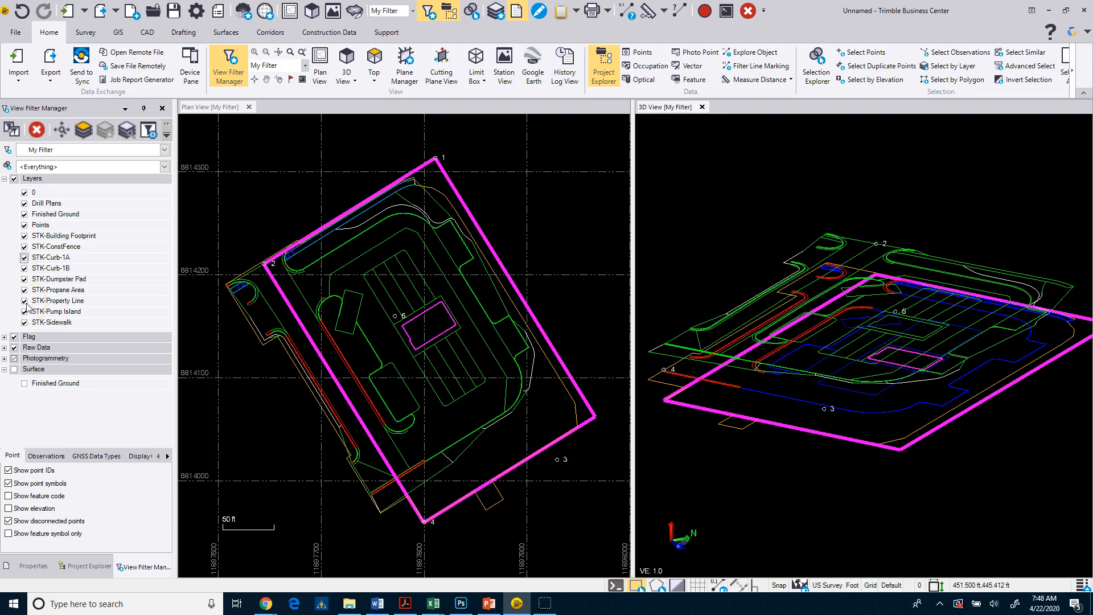
# - Toggle the Finished Ground layer's visibility a few times in the view filter and leave the layer turned off
pyautogui.click(24, 214)
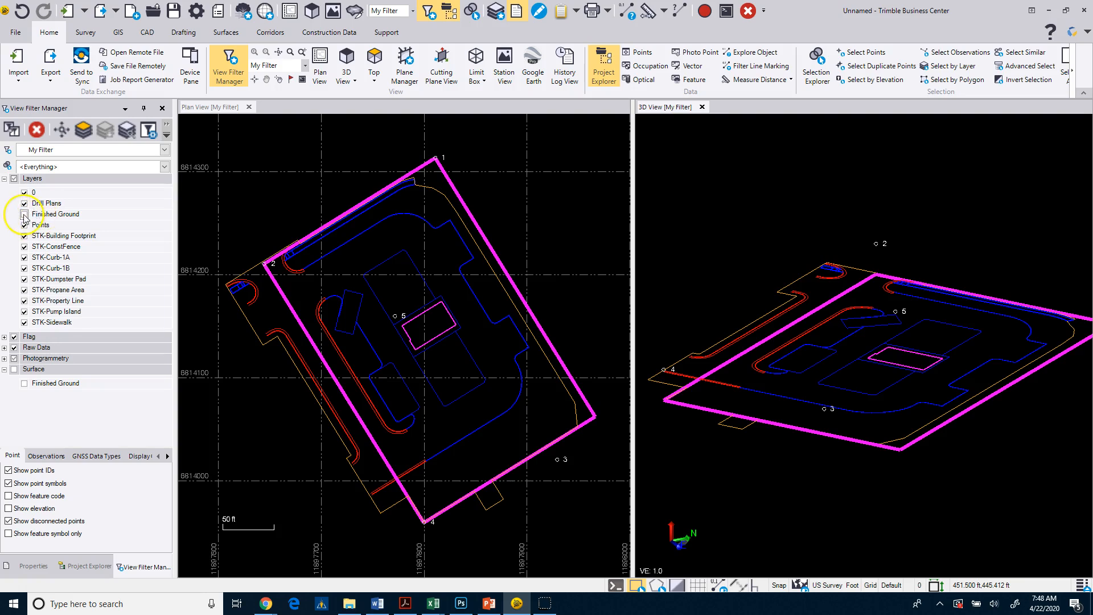
pyautogui.click(23, 215)
pyautogui.click(24, 215)
pyautogui.click(24, 215)
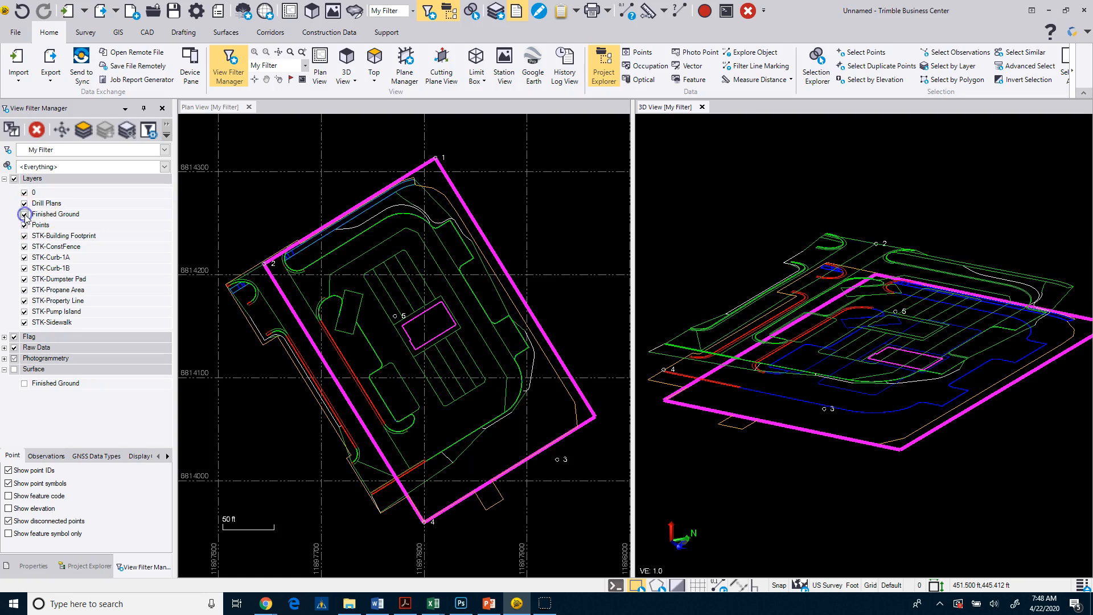
pyautogui.click(24, 215)
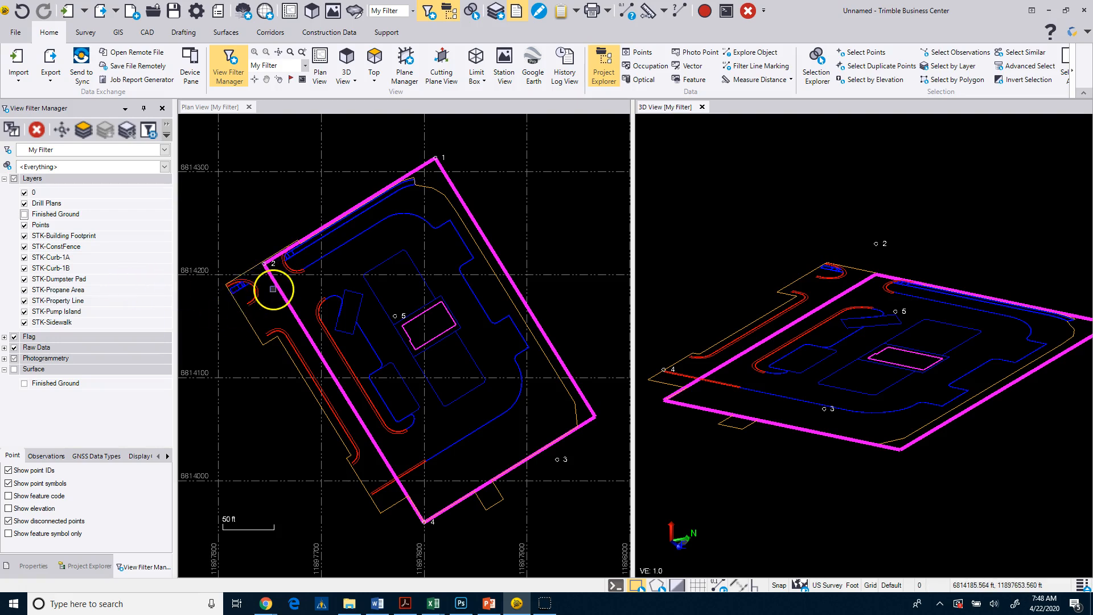
# - Check the curb linework near point 2 by turning the STK-Curb-1A and STK-Curb-1B layers off and back on
pyautogui.scroll(3, 272, 288)
pyautogui.click(24, 257)
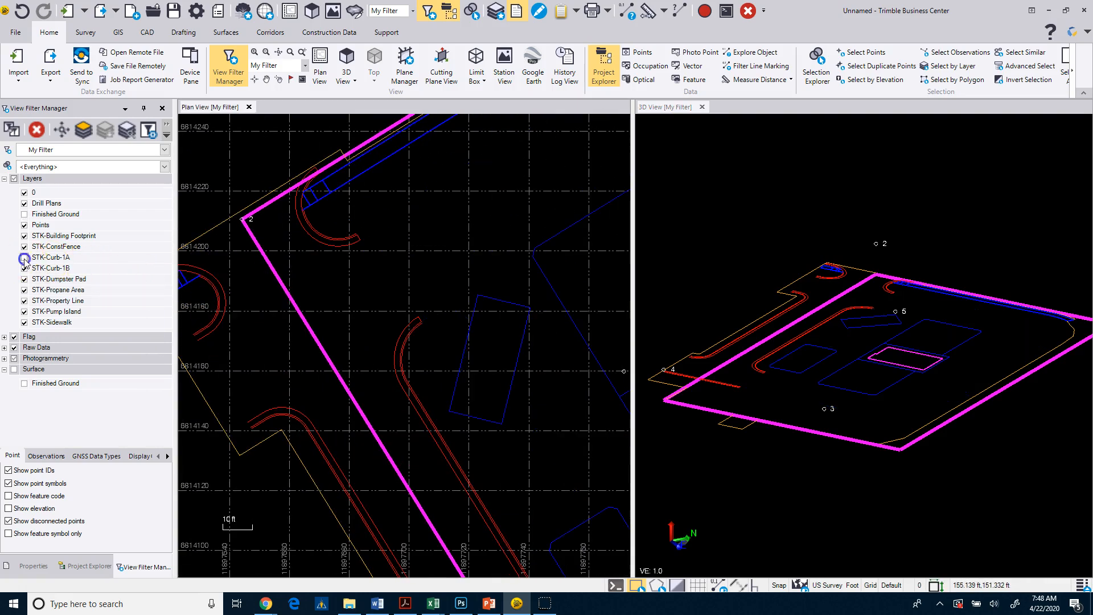
pyautogui.click(24, 258)
pyautogui.click(24, 268)
pyautogui.click(24, 268)
pyautogui.scroll(-5, 399, 324)
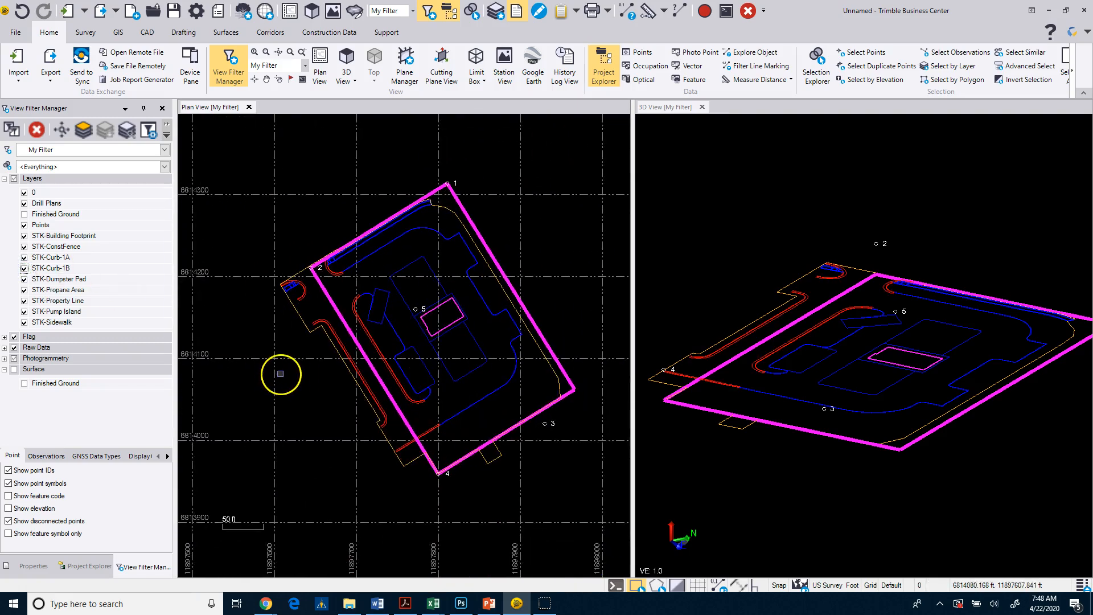
# - Show the Finished Ground surface through the view filter, and hide it from the plan view with Toggle Visibility
pyautogui.moveTo(439, 342); pyautogui.dragTo(420, 349, button='middle')
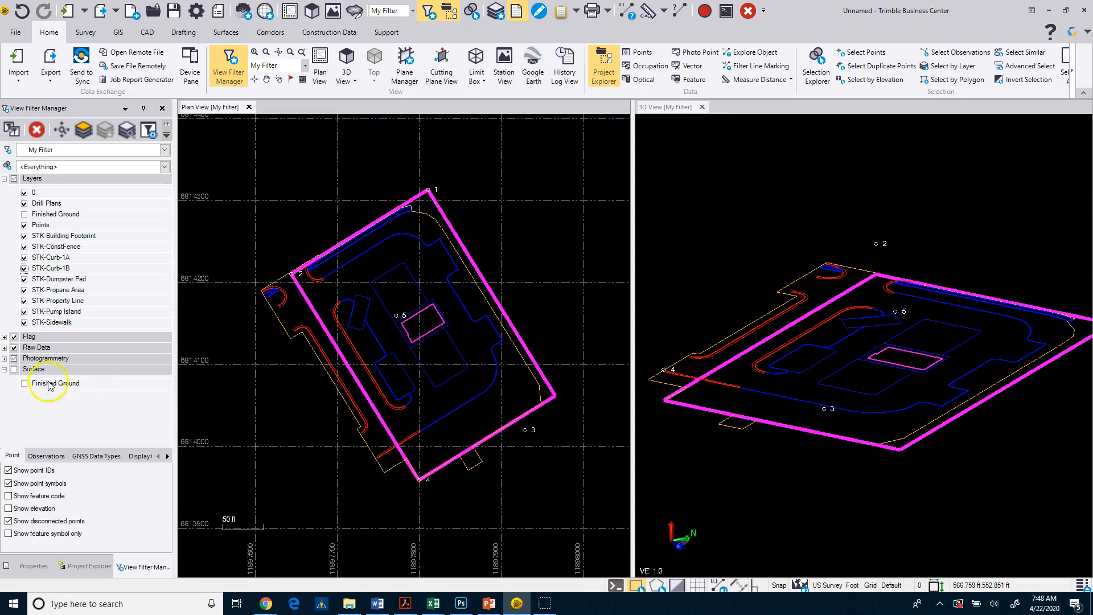
pyautogui.click(24, 383)
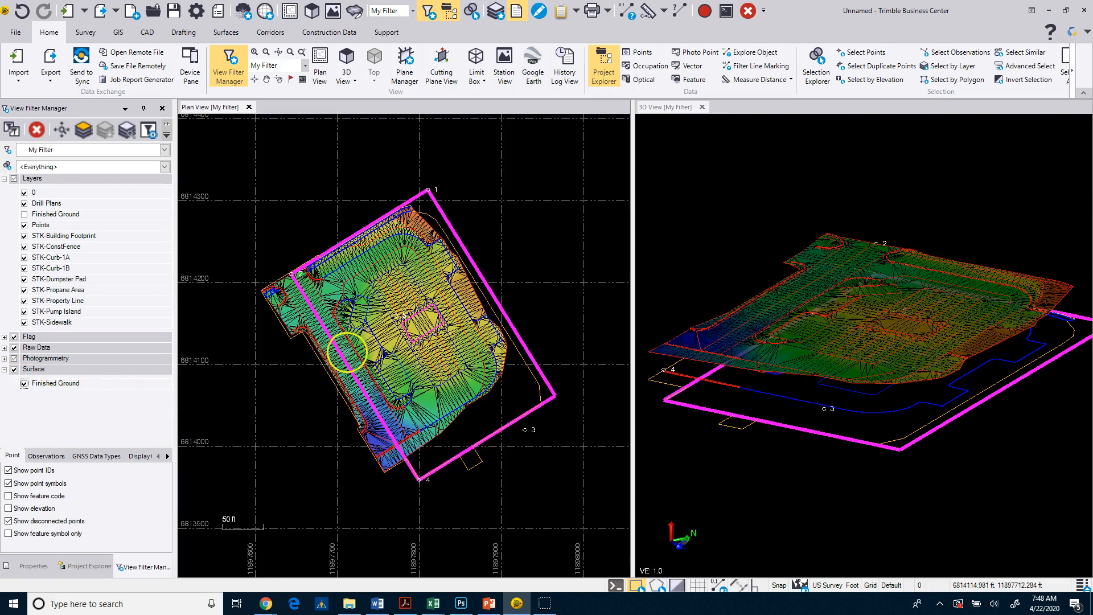
pyautogui.click(372, 261)
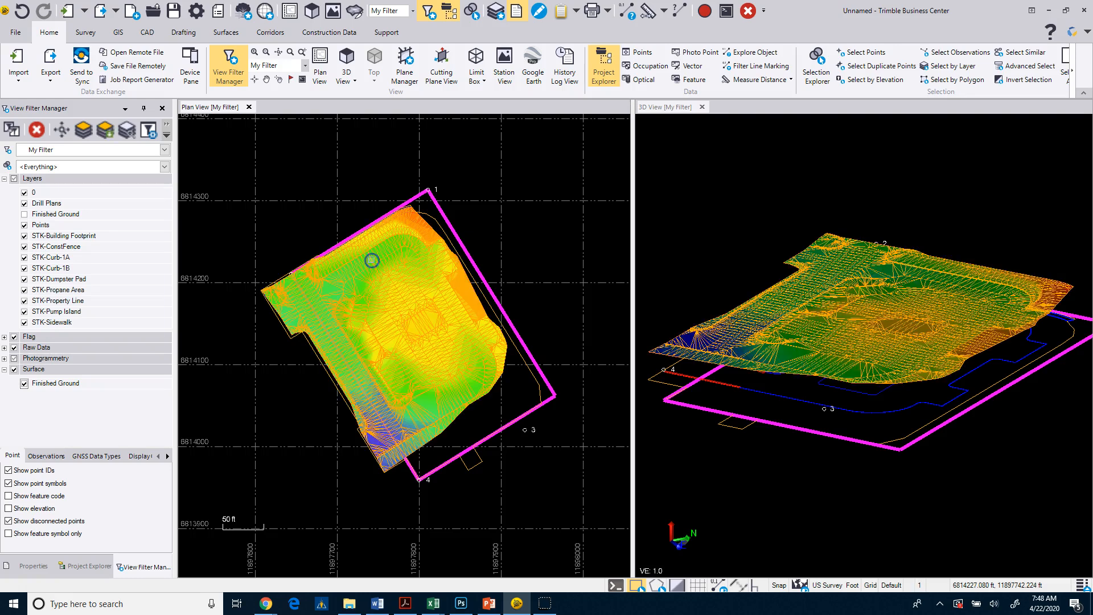
pyautogui.rightClick(372, 261)
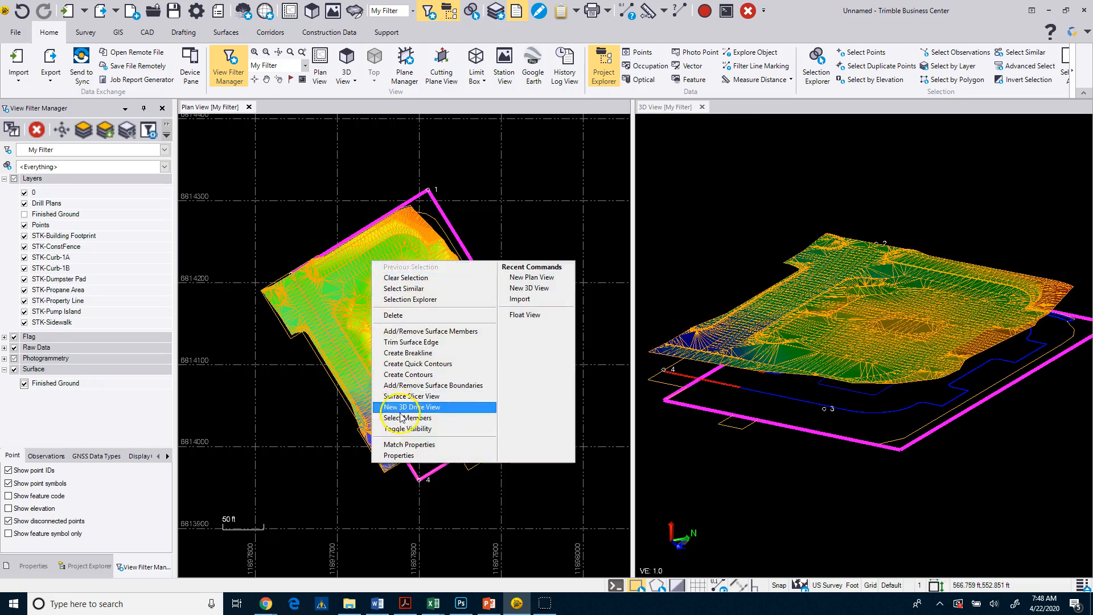
pyautogui.click(407, 430)
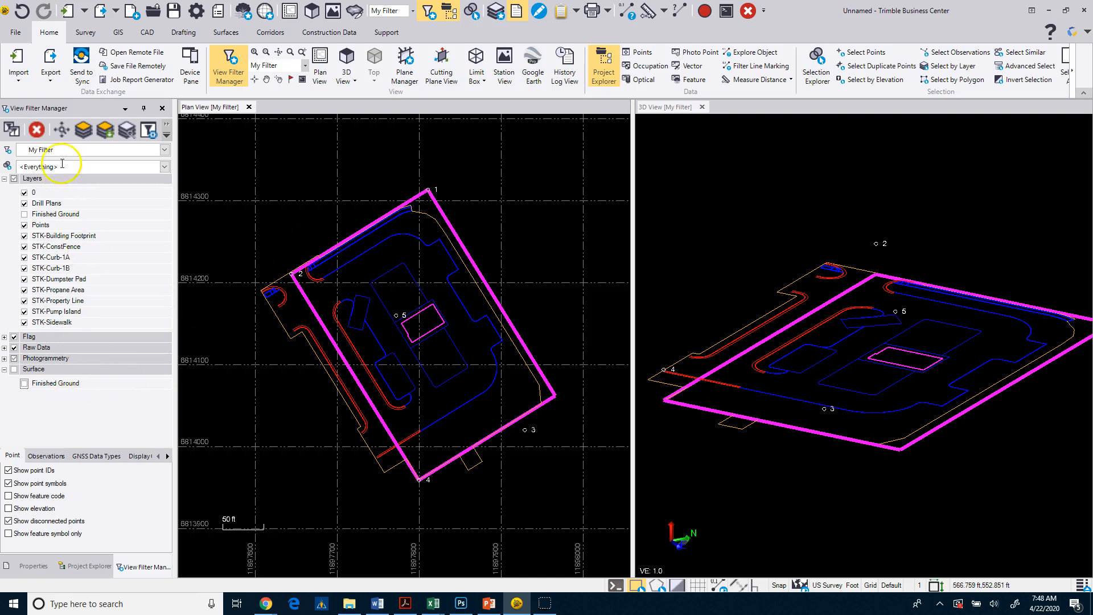
# - Turn the Finished Ground surface back on in the view filter and clear the selection
pyautogui.click(23, 385)
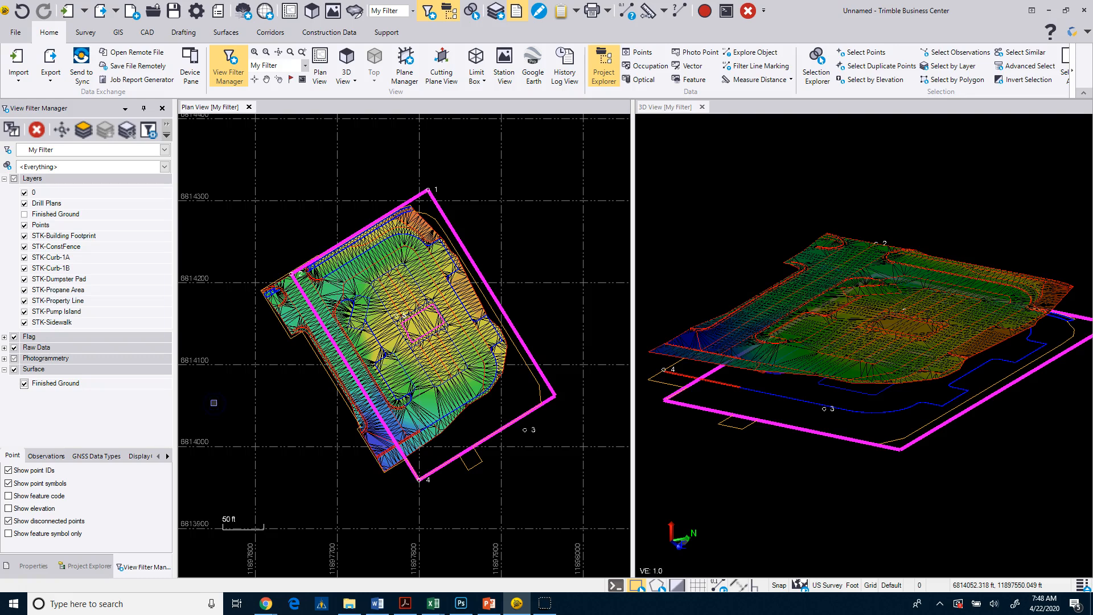
pyautogui.click(206, 395)
pyautogui.click(191, 520)
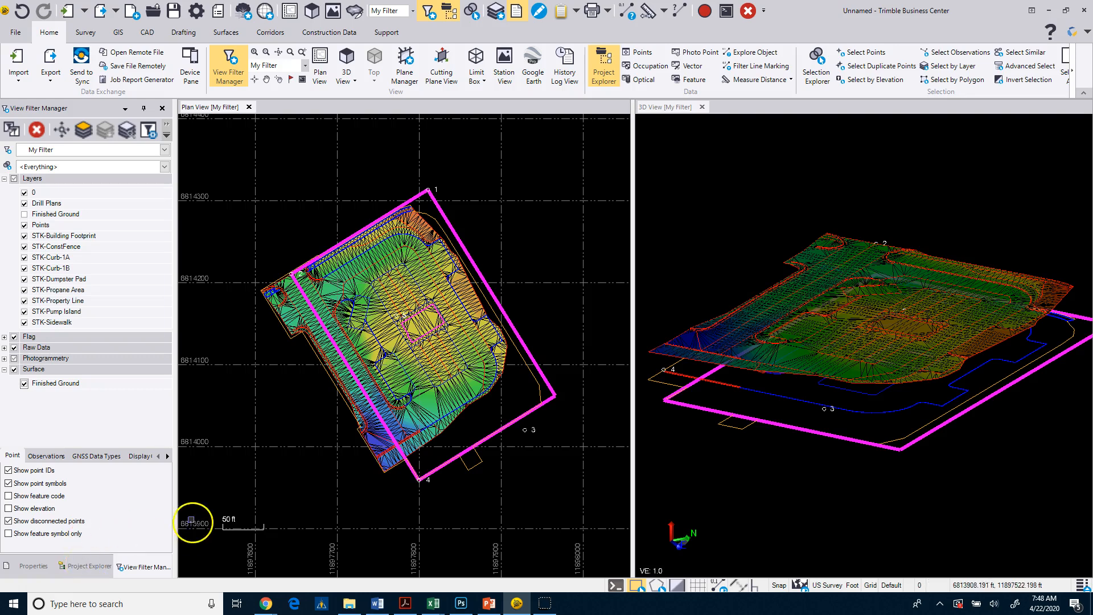